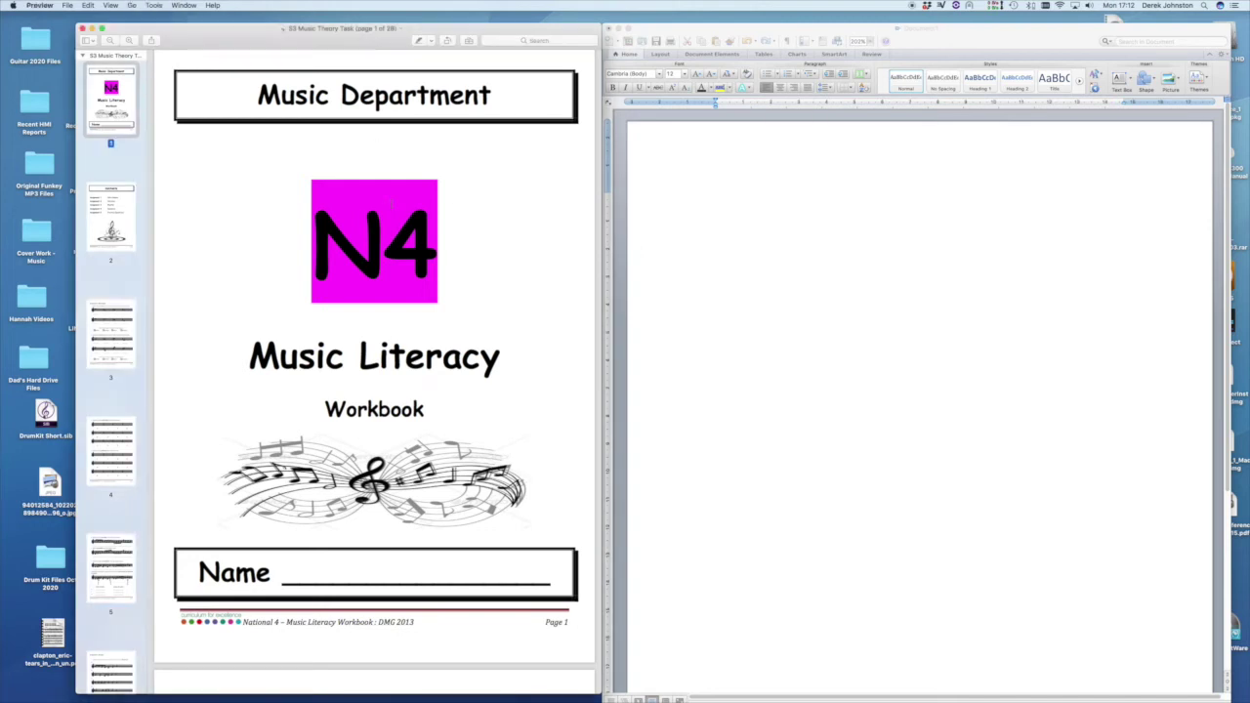
# Scroll the workbook PDF from the cover down to page 3's Assignment 1: Note Names
pyautogui.scroll(-10, 389, 205)
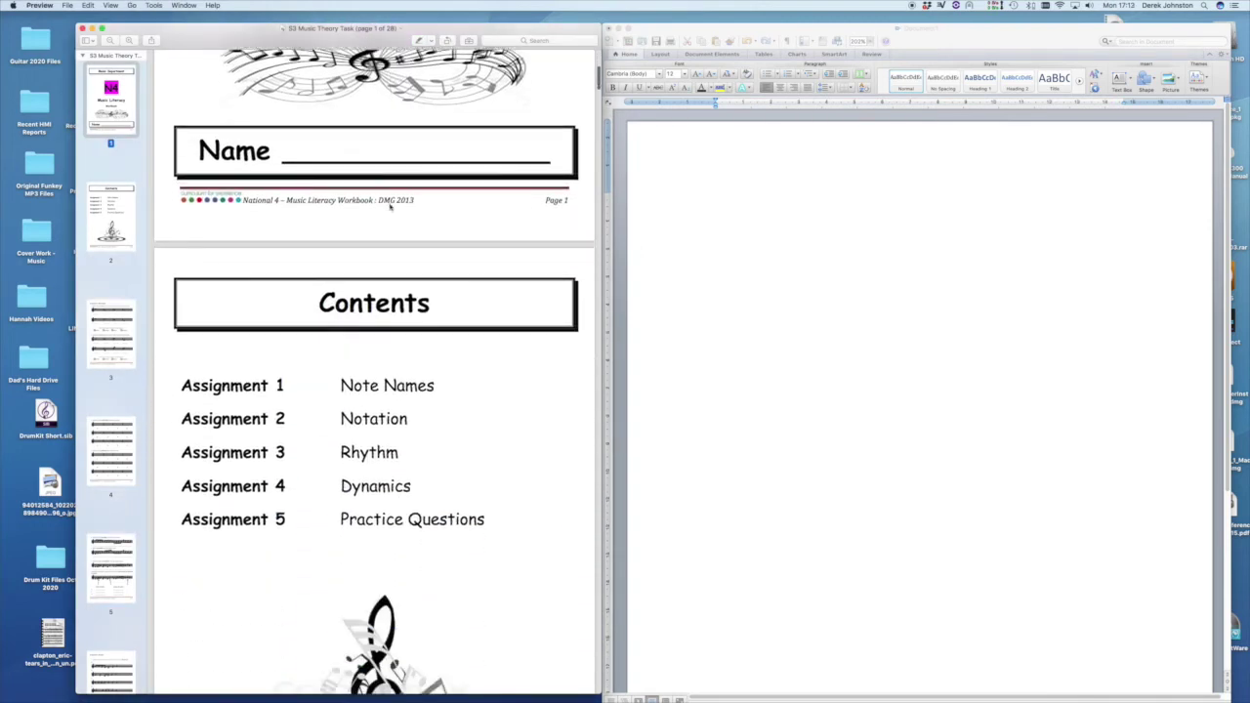
pyautogui.scroll(-15, 390, 205)
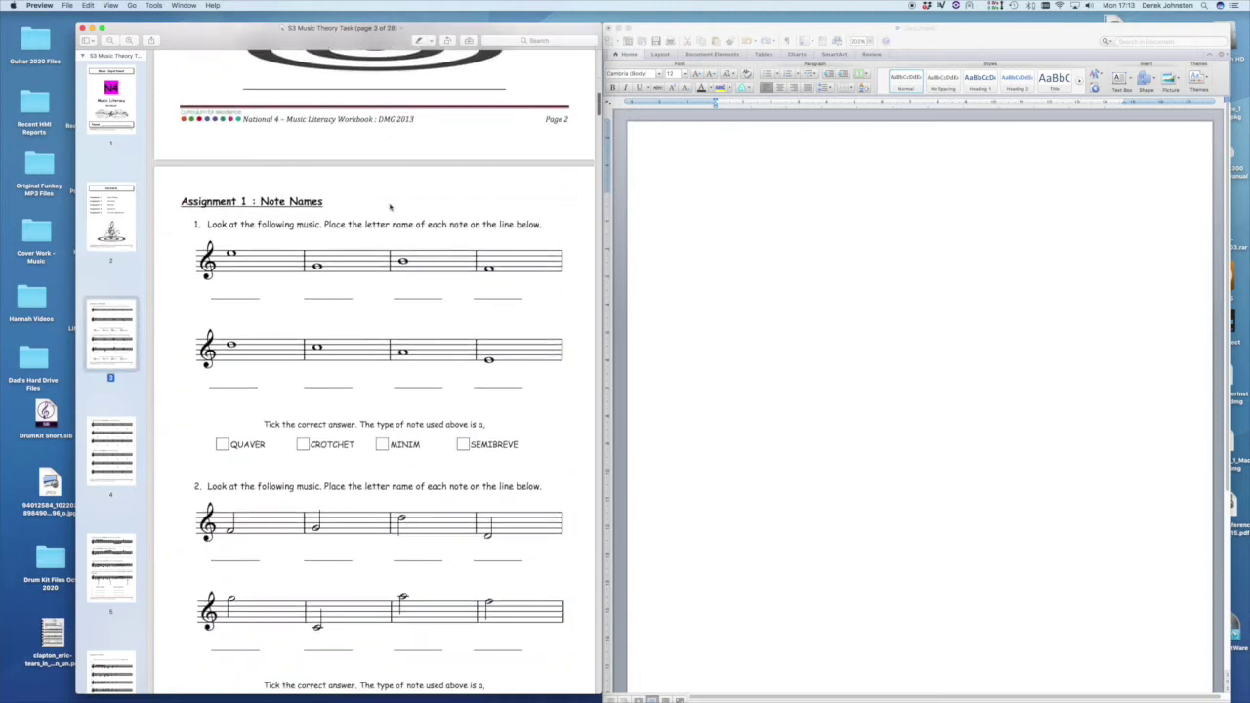
pyautogui.scroll(-3, 389, 208)
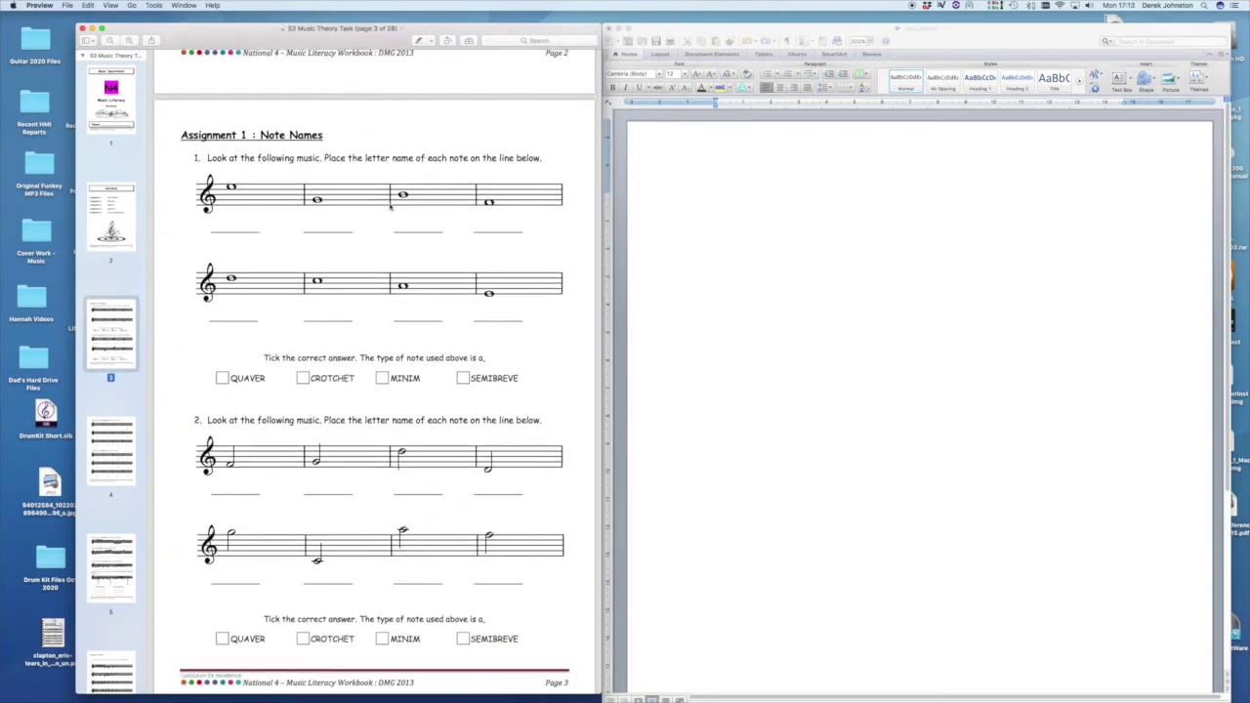
pyautogui.scroll(-8, 390, 205)
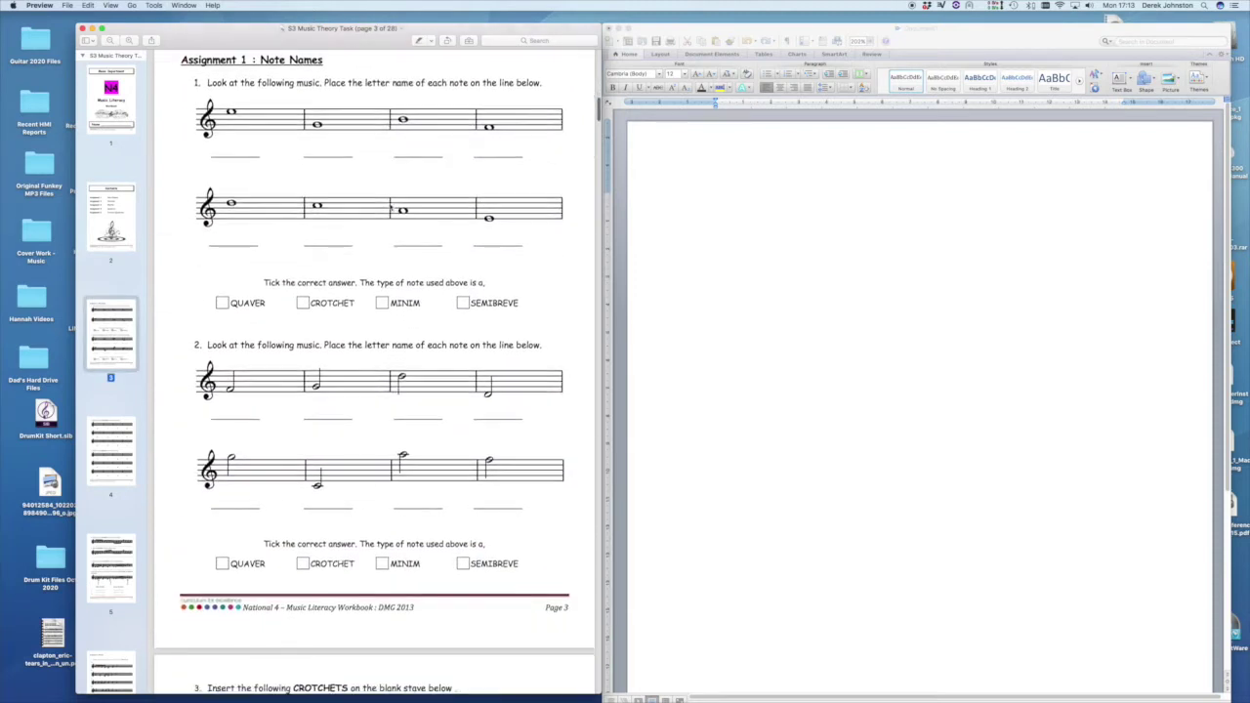
pyautogui.scroll(6, 390, 207)
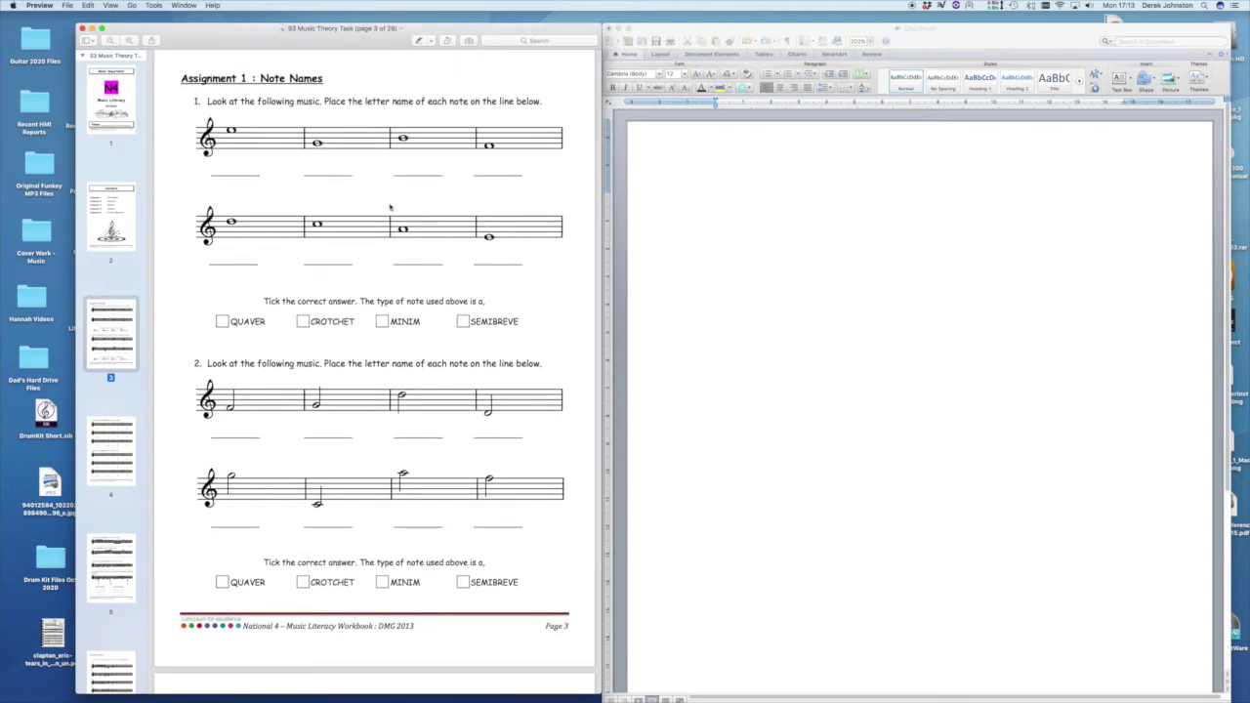
pyautogui.scroll(-6, 390, 207)
pyautogui.scroll(-15, 390, 207)
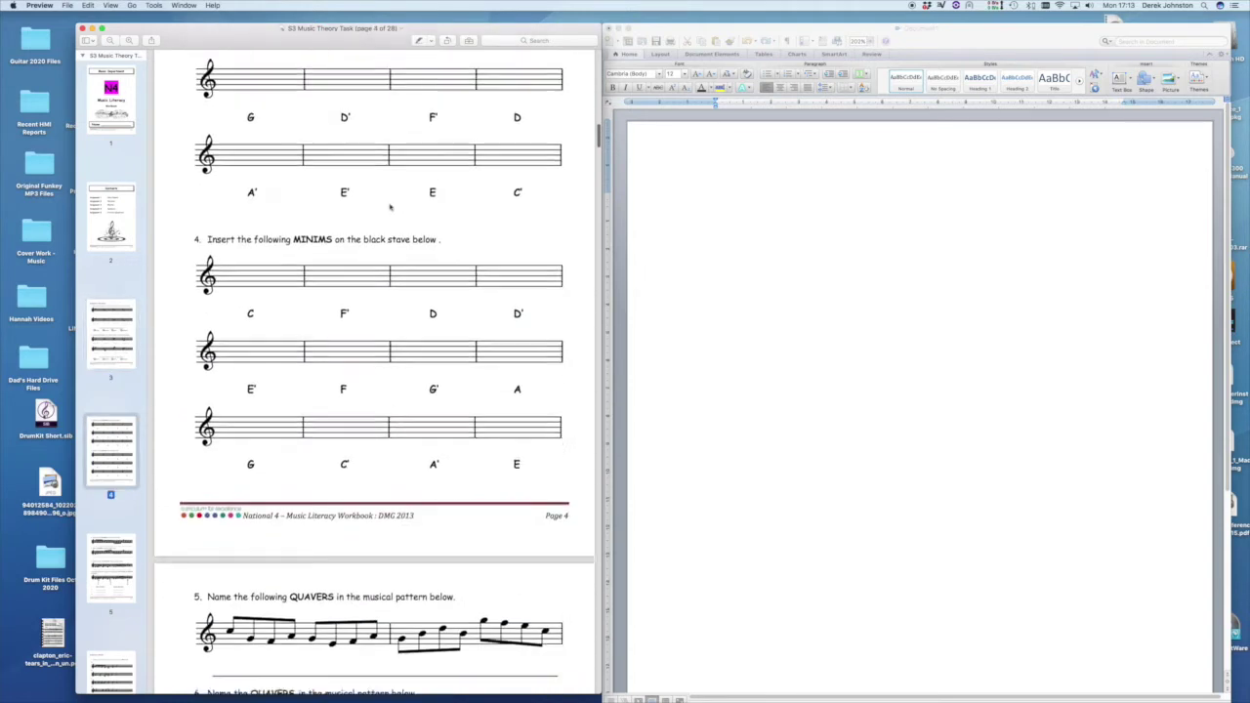
pyautogui.scroll(-3, 390, 207)
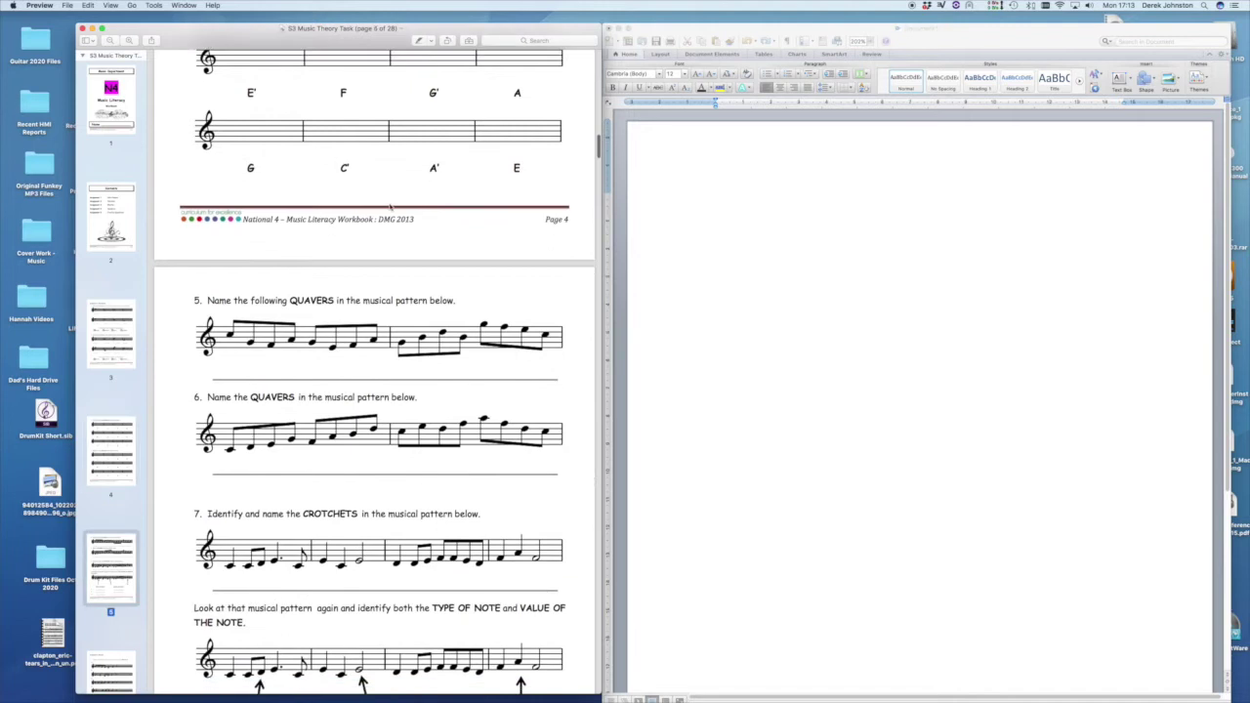
pyautogui.scroll(15, 390, 207)
pyautogui.scroll(-15, 389, 207)
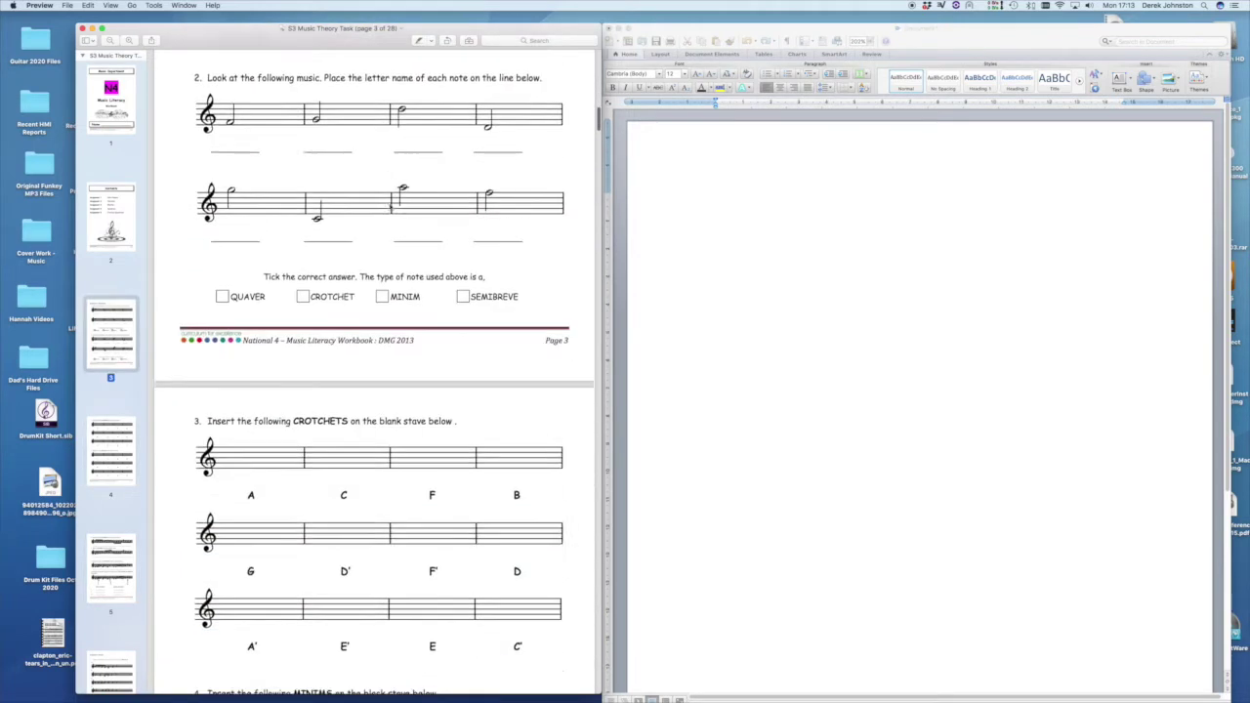
pyautogui.scroll(-8, 389, 207)
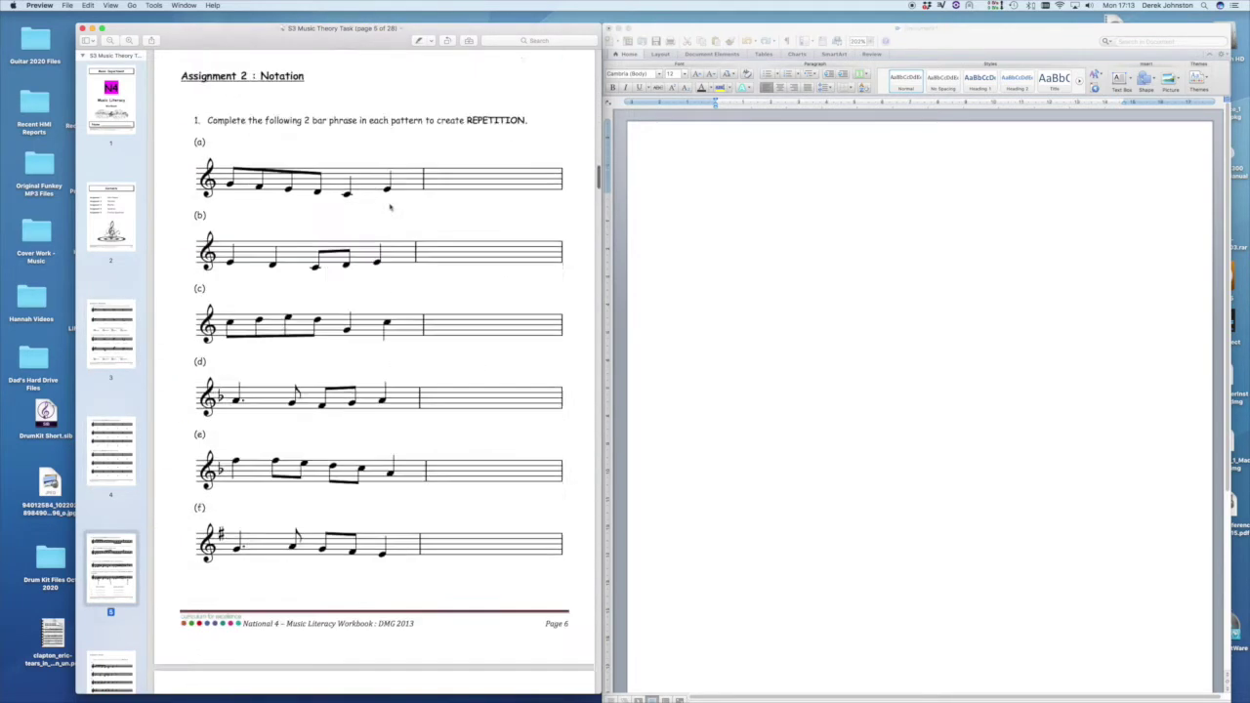
pyautogui.scroll(20, 390, 207)
pyautogui.scroll(10, 389, 207)
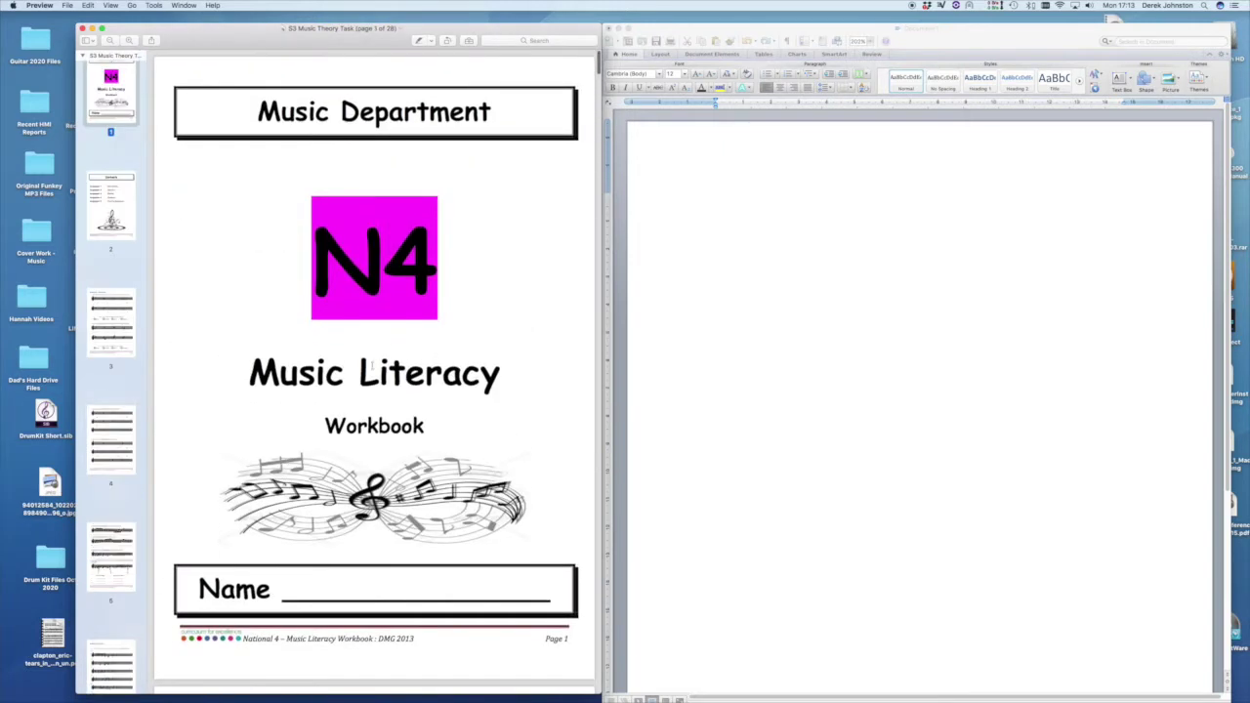
pyautogui.scroll(-12, 329, 359)
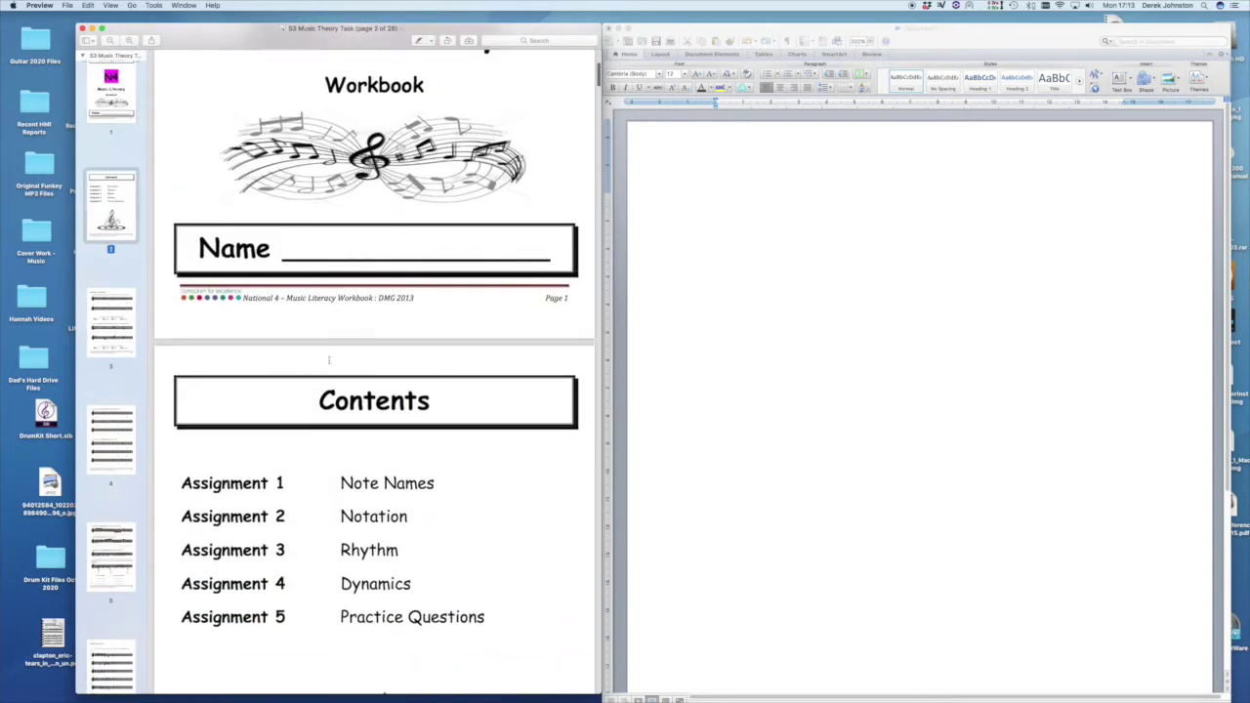
pyautogui.scroll(-5, 329, 359)
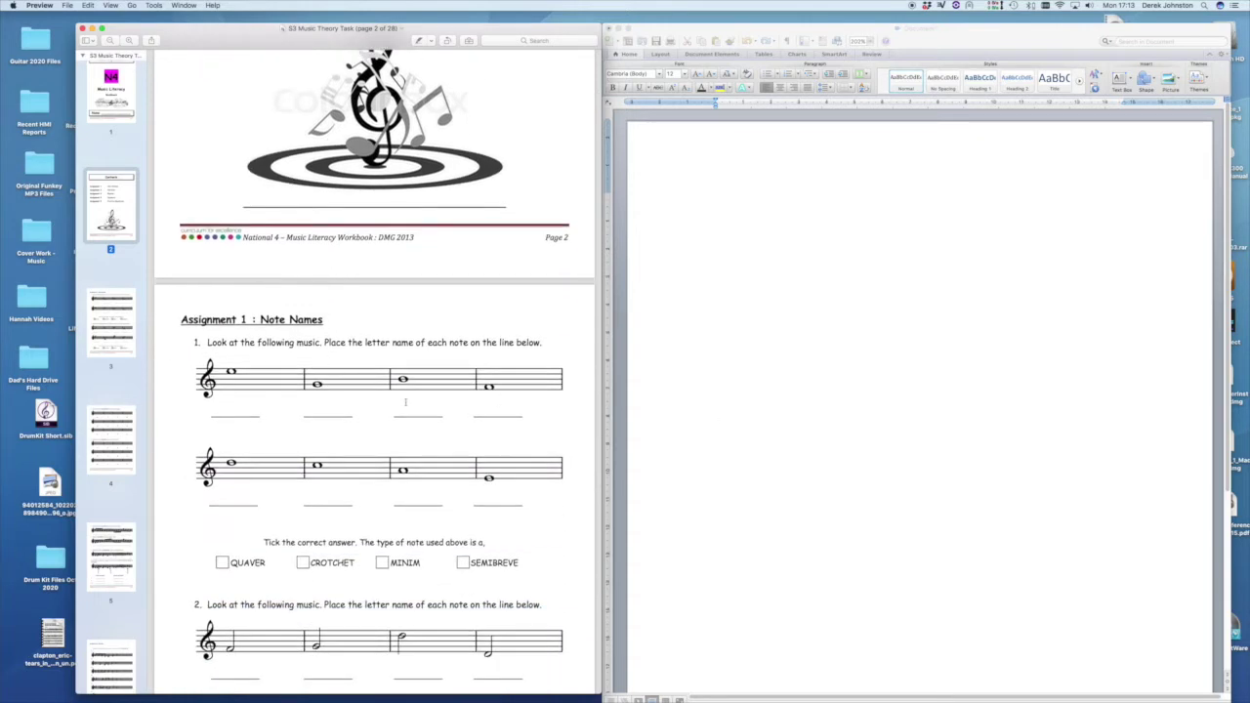
pyautogui.scroll(-3, 358, 447)
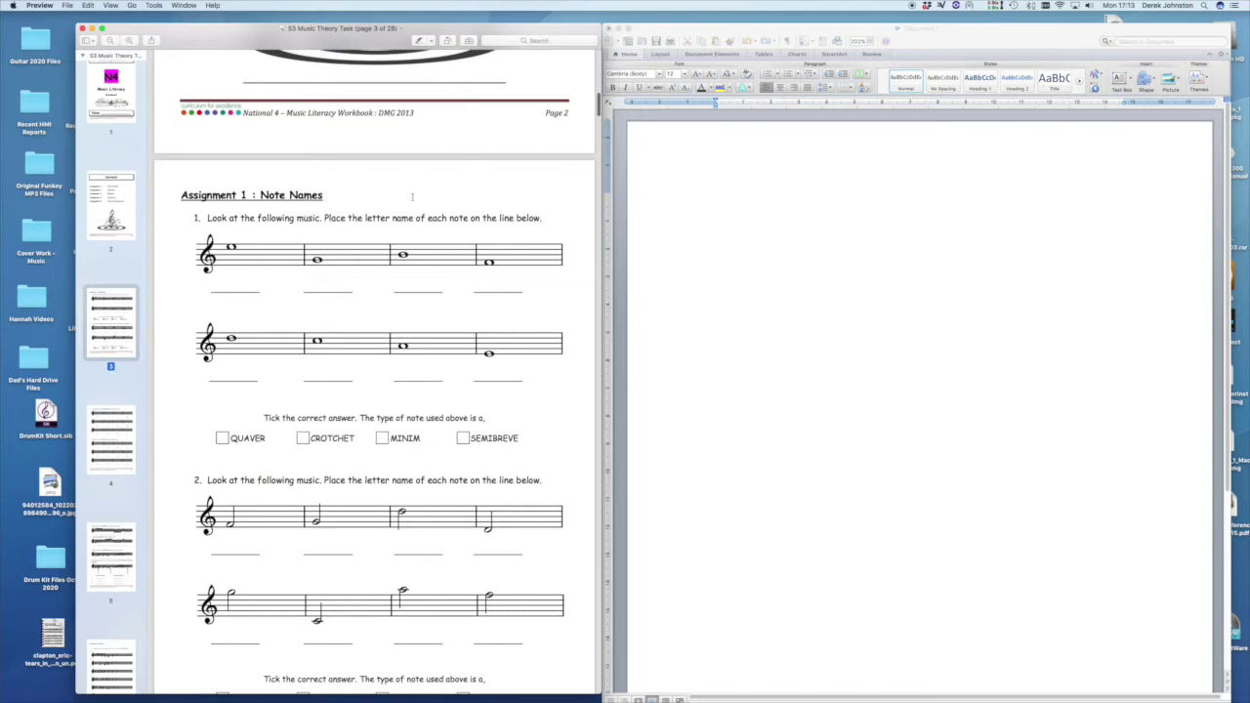
pyautogui.scroll(-1, 412, 196)
# In Word, type the answer '1. e g b f d Semibreve' and start line '2.' below it
pyautogui.click(694, 212)
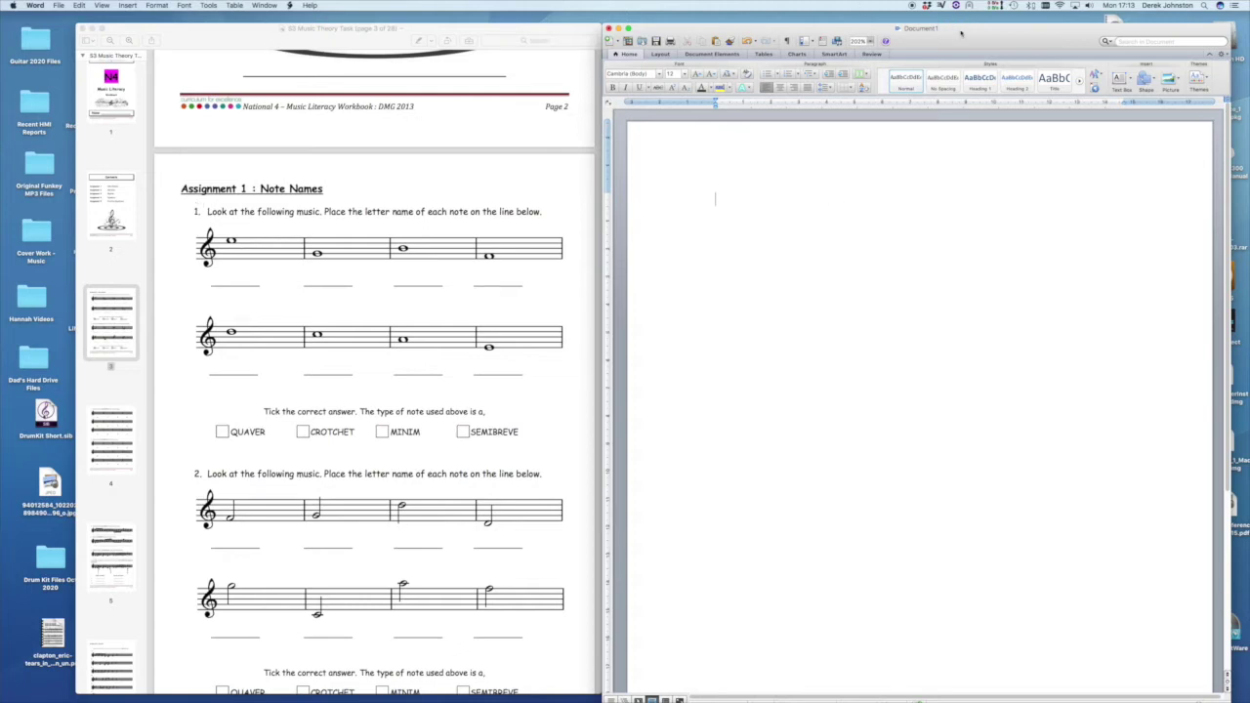
pyautogui.moveTo(961, 33); pyautogui.dragTo(963, 22)
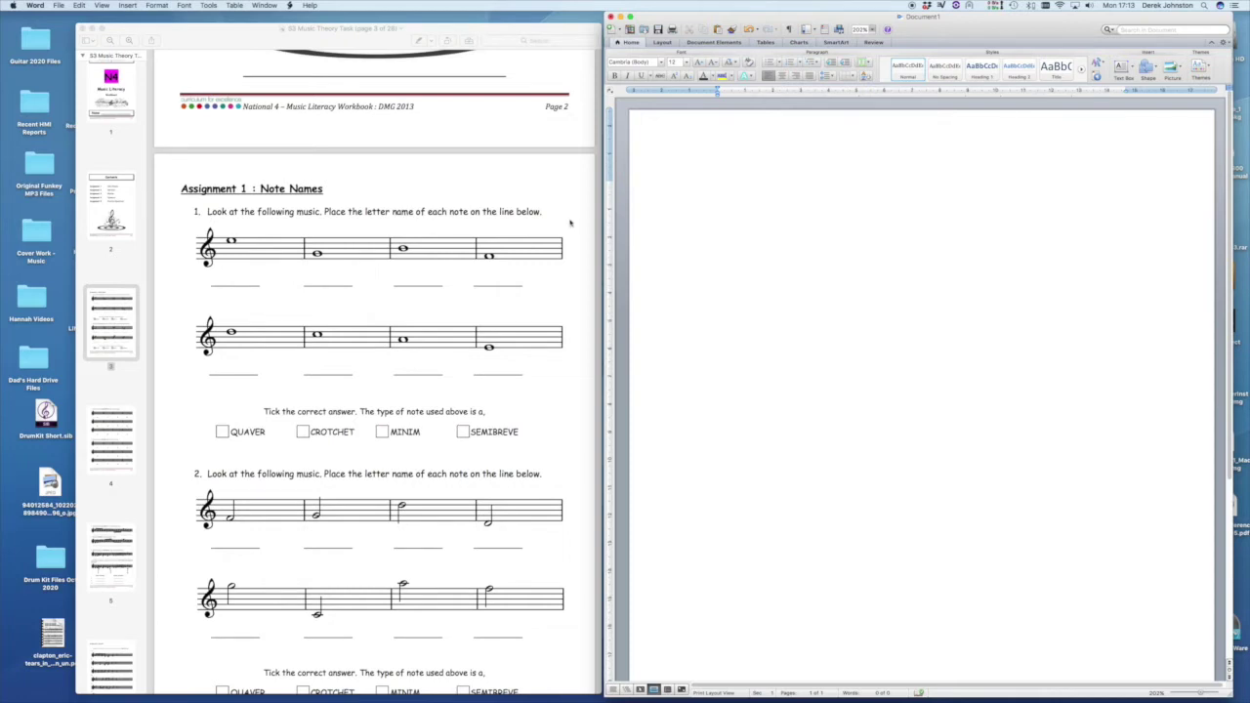
pyautogui.write('1')
pyautogui.write('e g b f')
pyautogui.write('d')
pyautogui.write('Semibreve')
pyautogui.press('Return')
pyautogui.write('2.')
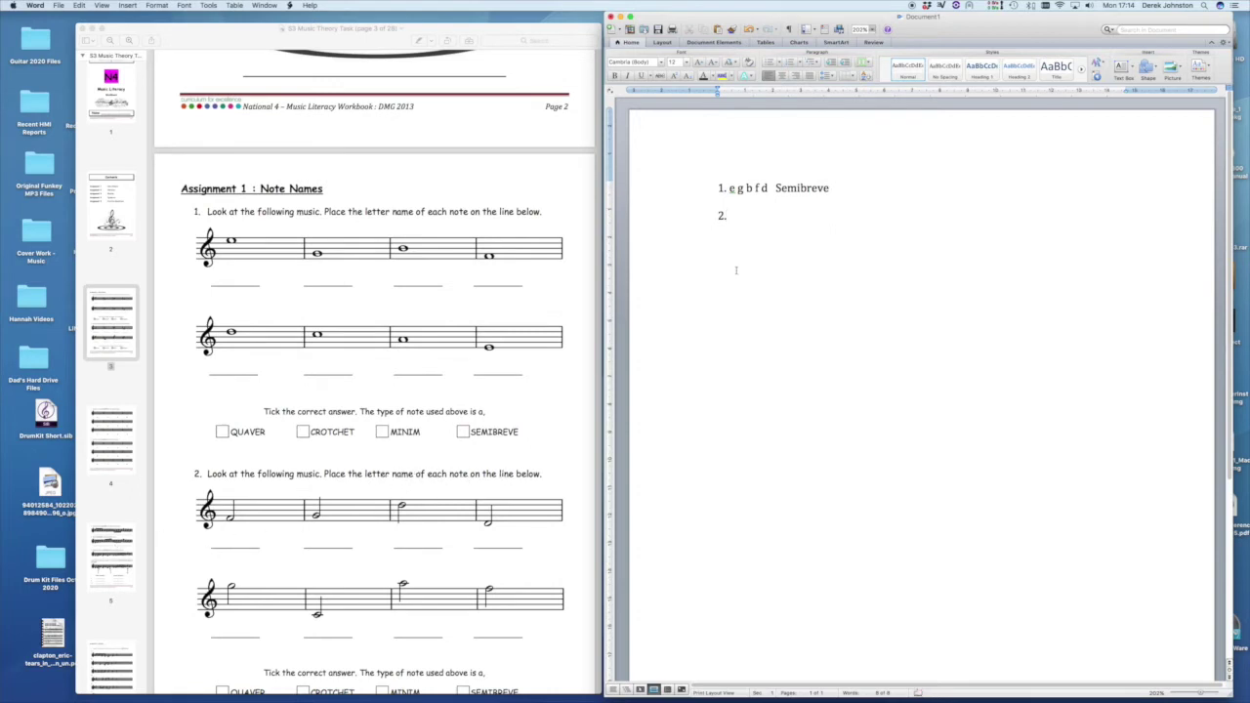
# Scroll the workbook to page 4's crotchets and minims questions, bringing Preview forward via Mission Control
pyautogui.scroll(-5, 482, 556)
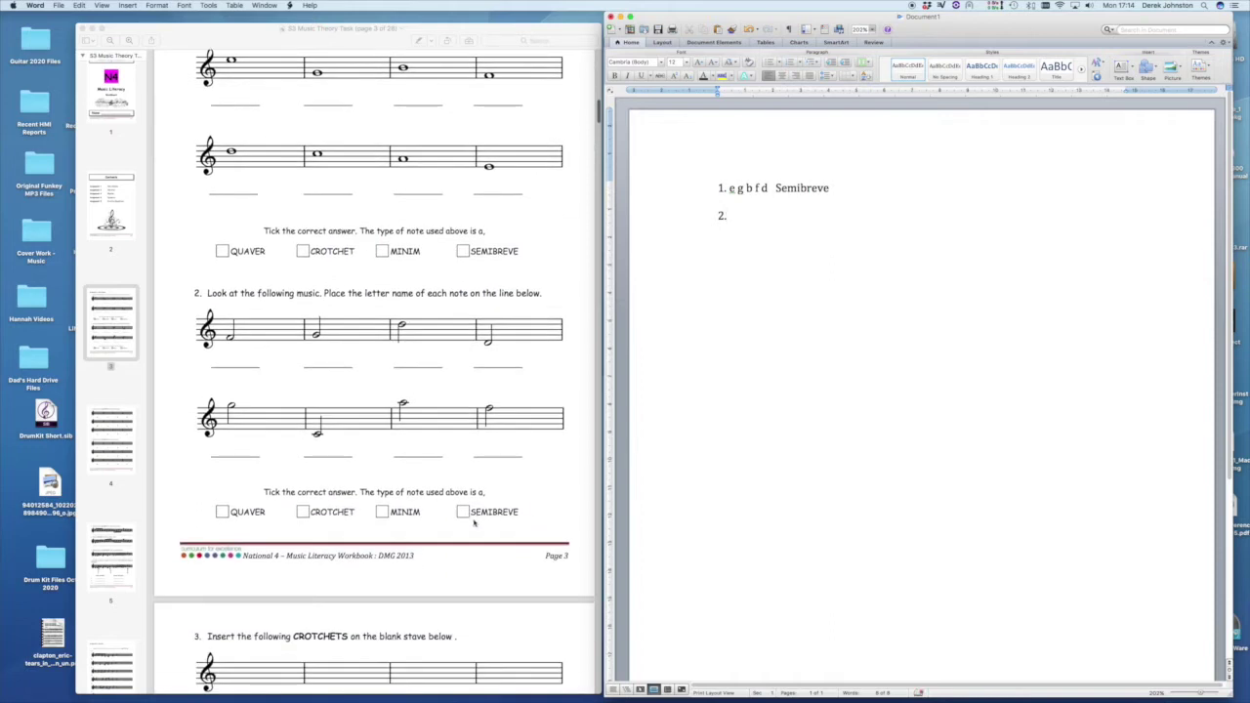
pyautogui.scroll(-6, 477, 521)
pyautogui.scroll(-4, 237, 393)
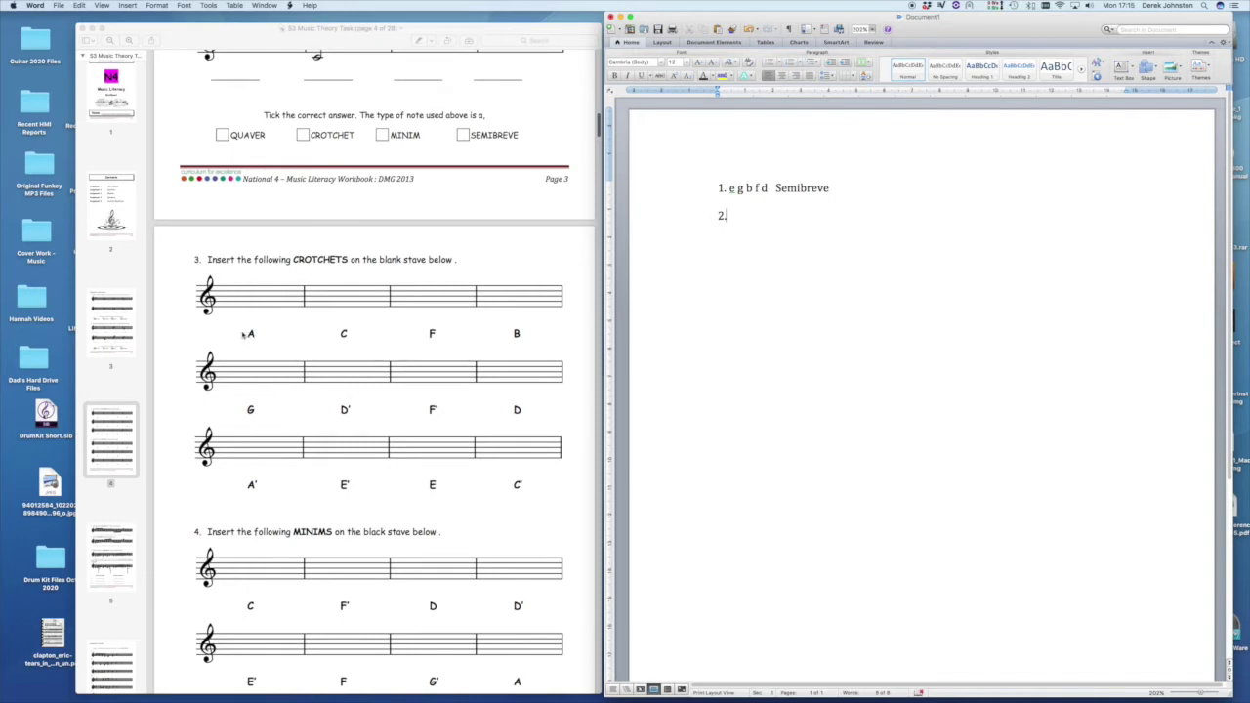
pyautogui.hotkey('ctrl', 'Up')
pyautogui.click(263, 322)
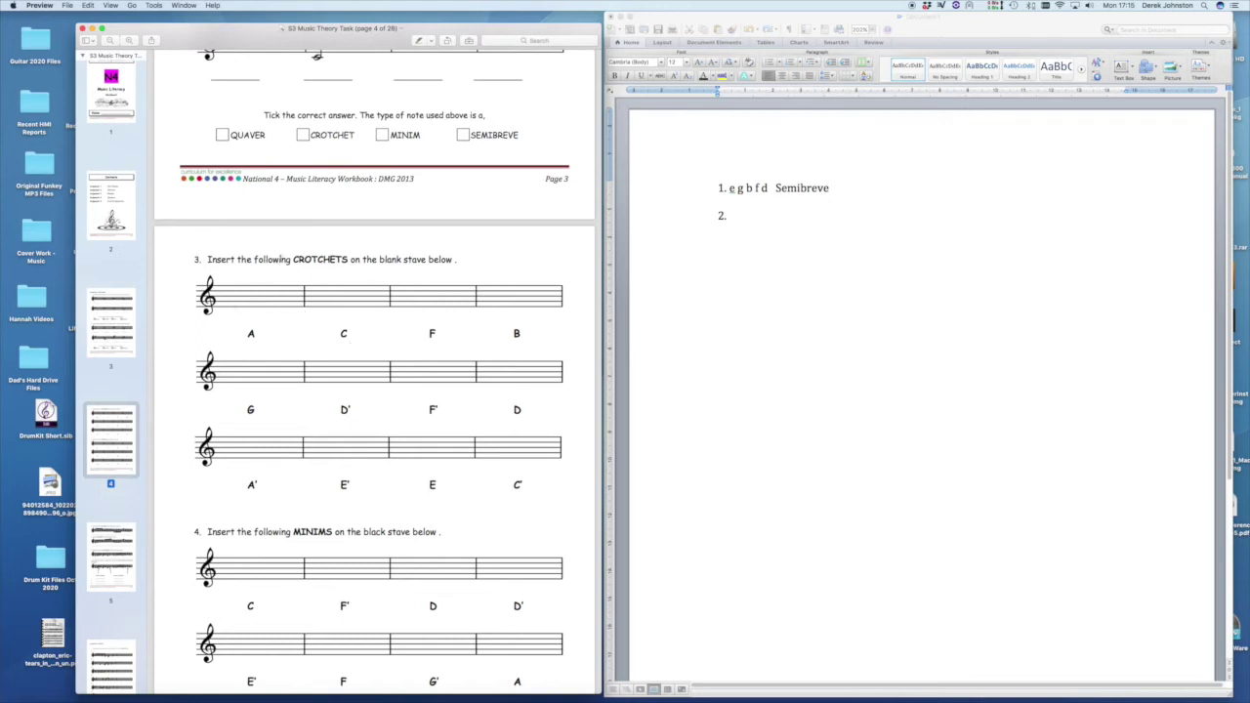
# Add the question 5 answer '5. c g f' below line 2, then return the cursor after '2.'
pyautogui.scroll(-6, 340, 359)
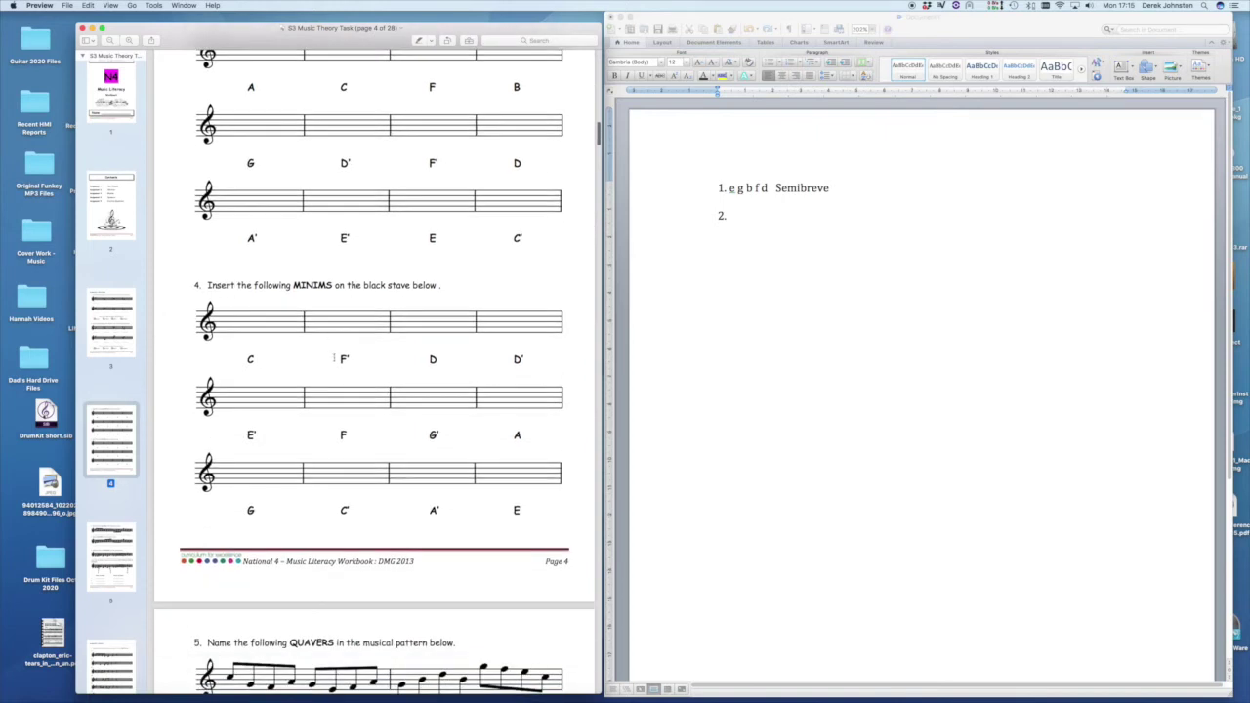
pyautogui.scroll(-8, 334, 358)
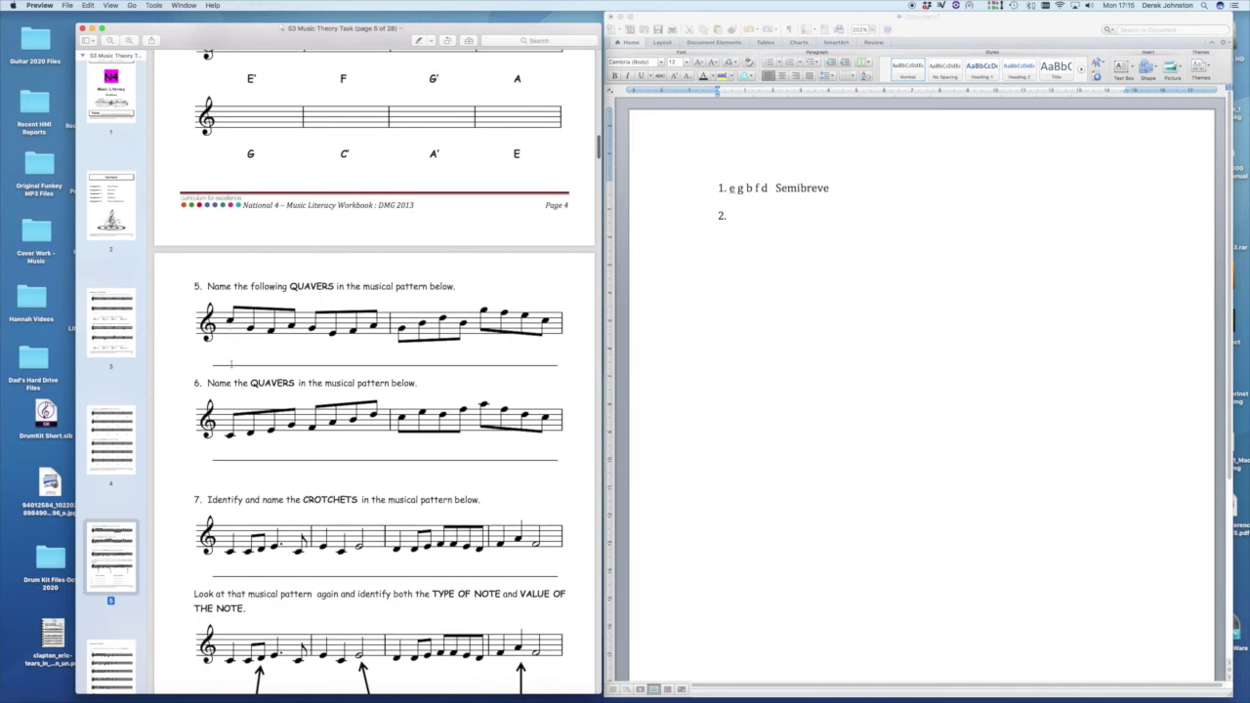
pyautogui.click(728, 239)
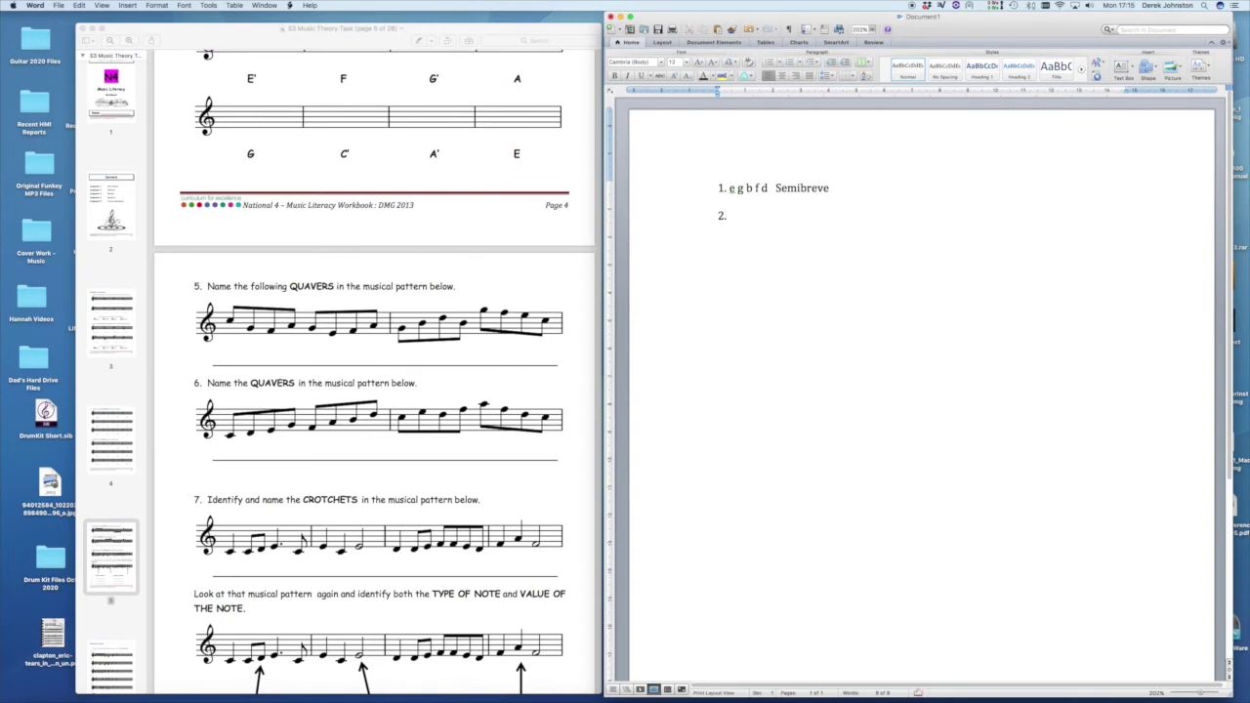
pyautogui.write('5. c g f')
pyautogui.click(731, 219)
# Place the Word cursor on the blank line below '2.'
pyautogui.scroll(5, 228, 175)
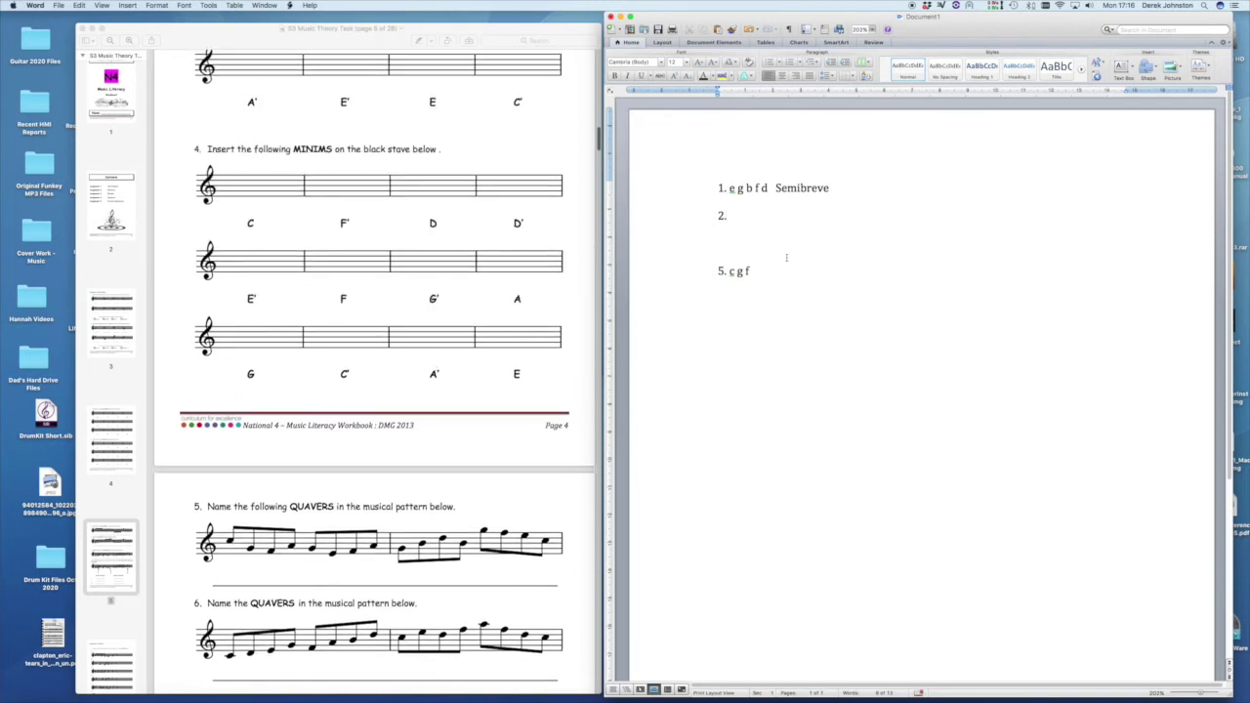
pyautogui.scroll(-1, 758, 238)
pyautogui.click(733, 203)
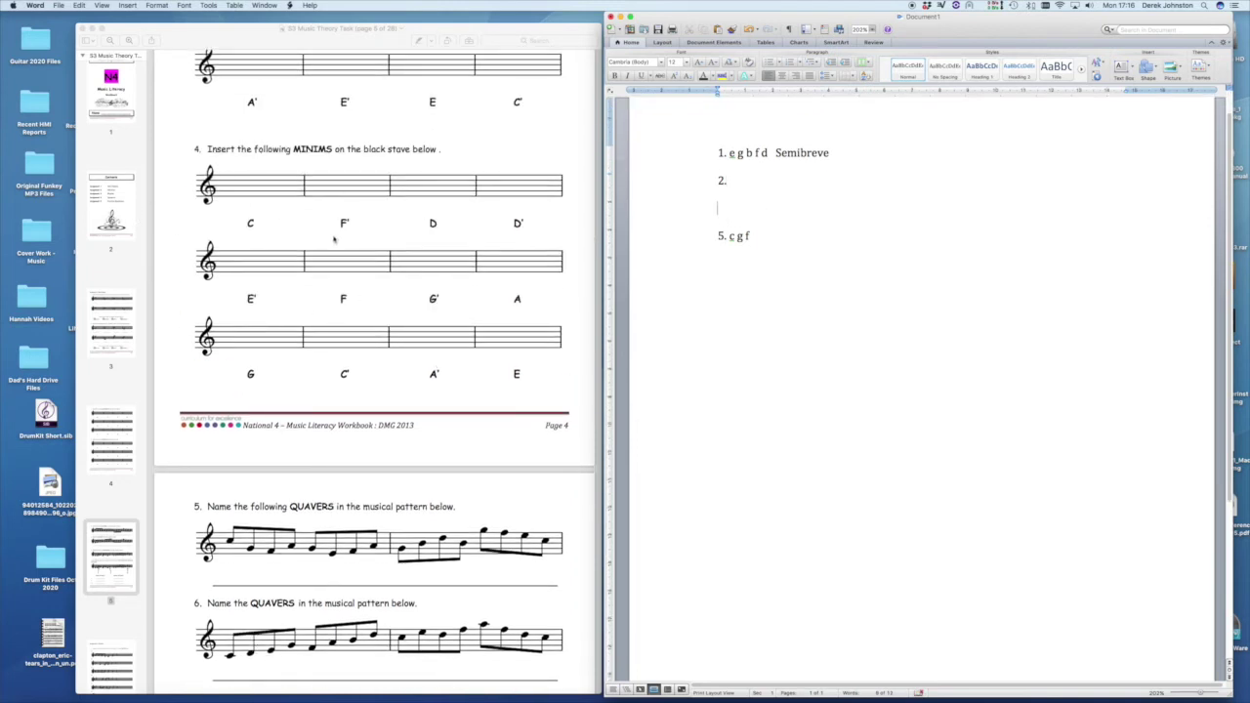
# Scroll the workbook past page 6's repetition exercises to page 7's sequence one note higher question
pyautogui.scroll(-8, 424, 472)
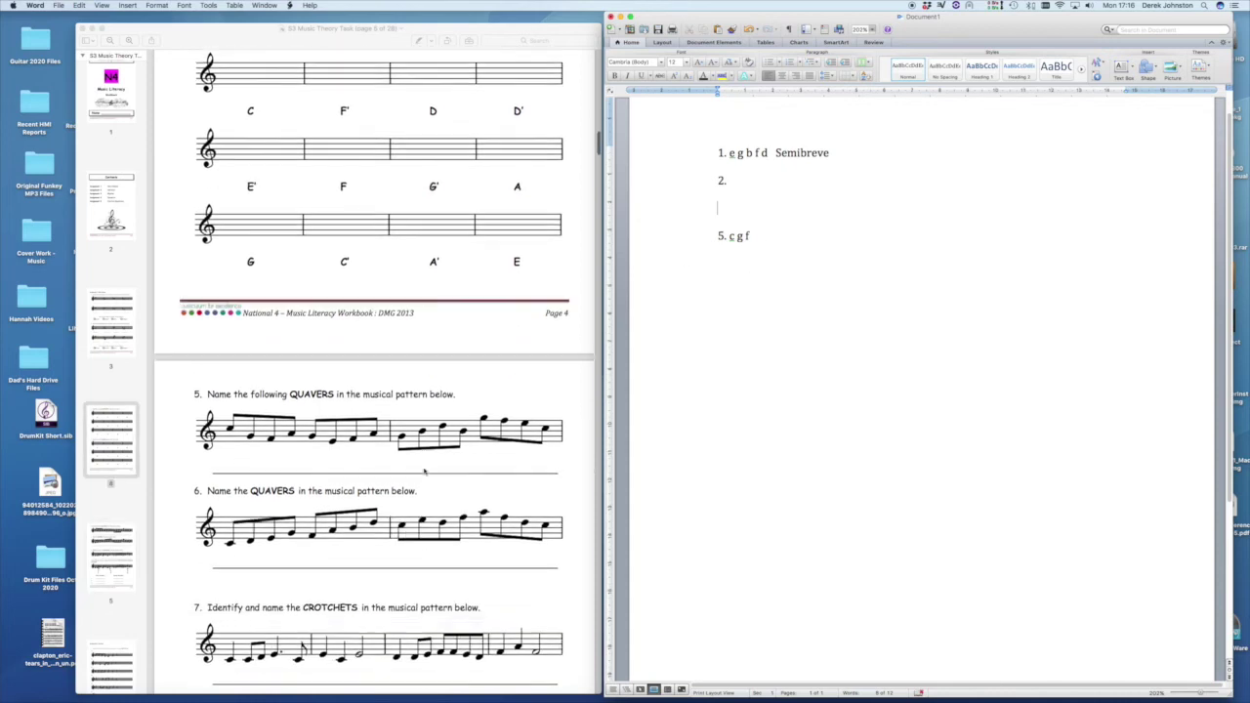
pyautogui.scroll(-5, 424, 471)
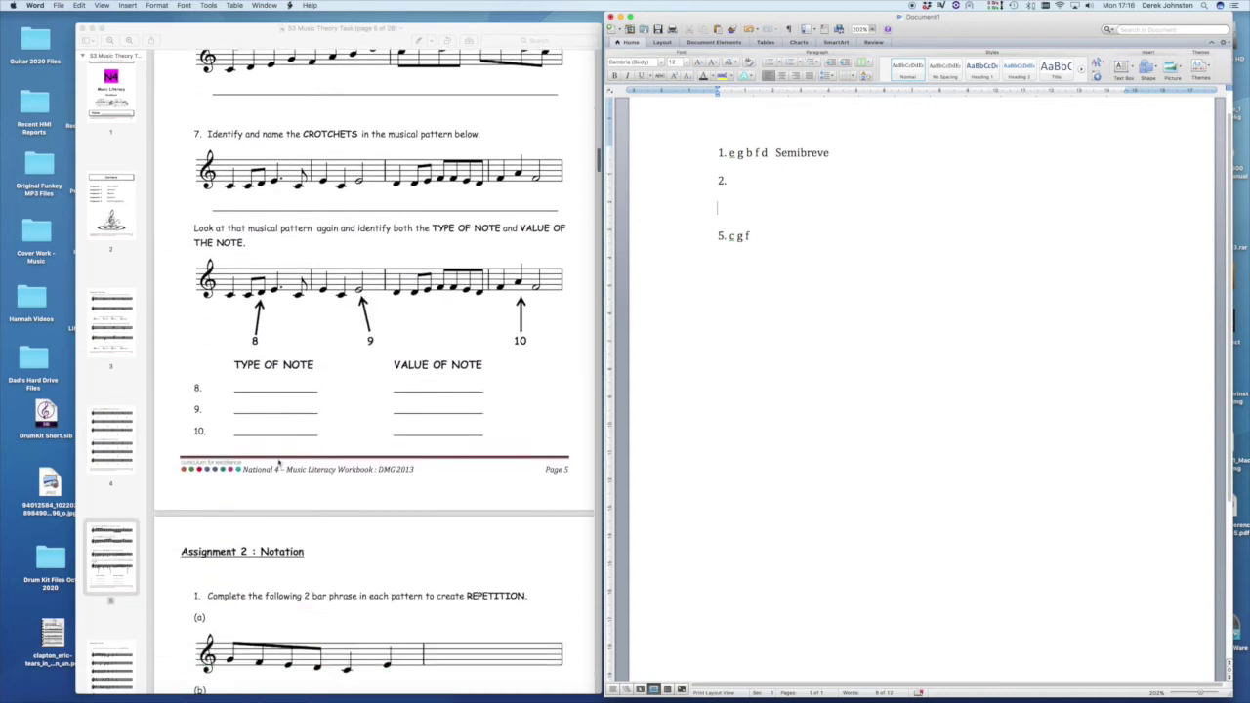
pyautogui.scroll(-2, 383, 467)
pyautogui.scroll(-2, 380, 463)
pyautogui.scroll(4, 359, 370)
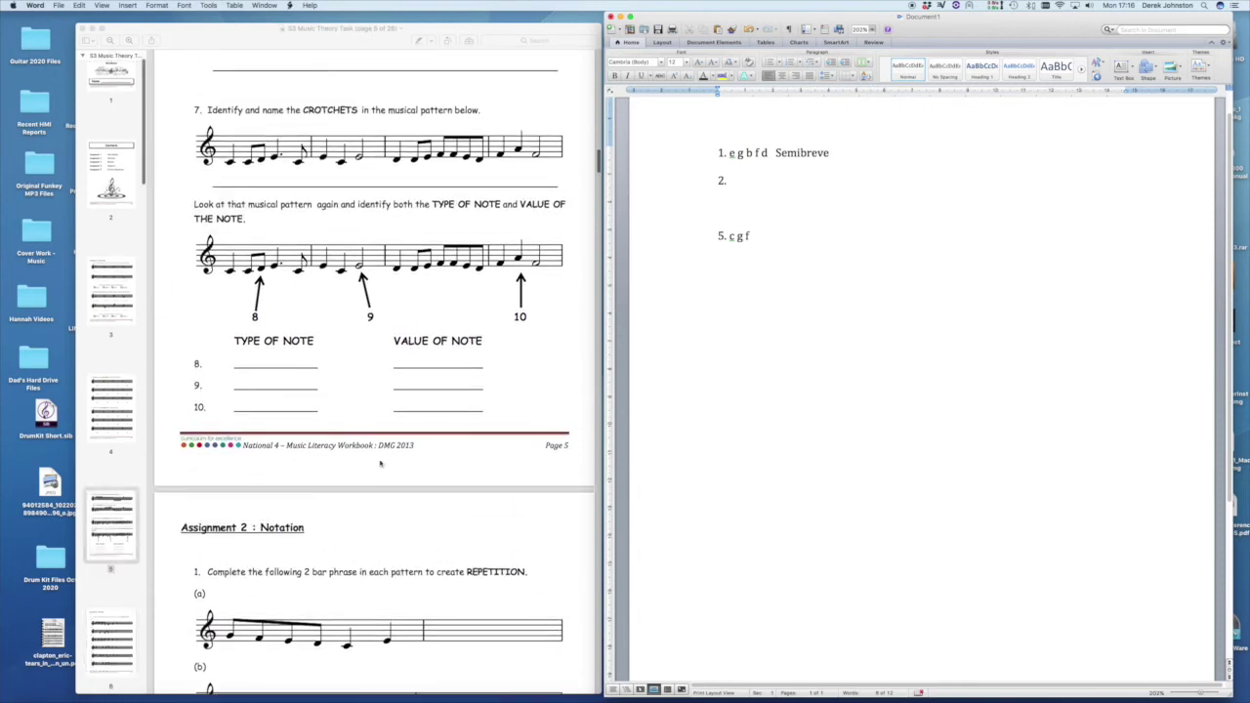
pyautogui.scroll(-5, 312, 305)
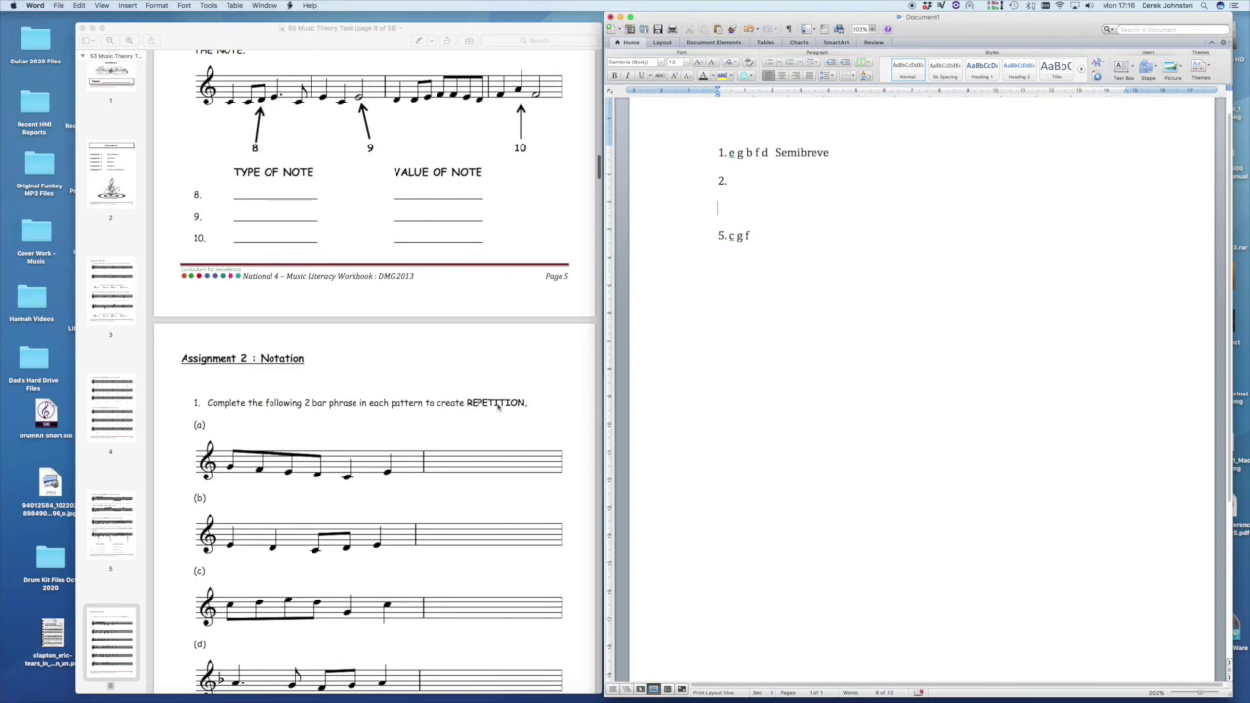
pyautogui.scroll(-3, 488, 431)
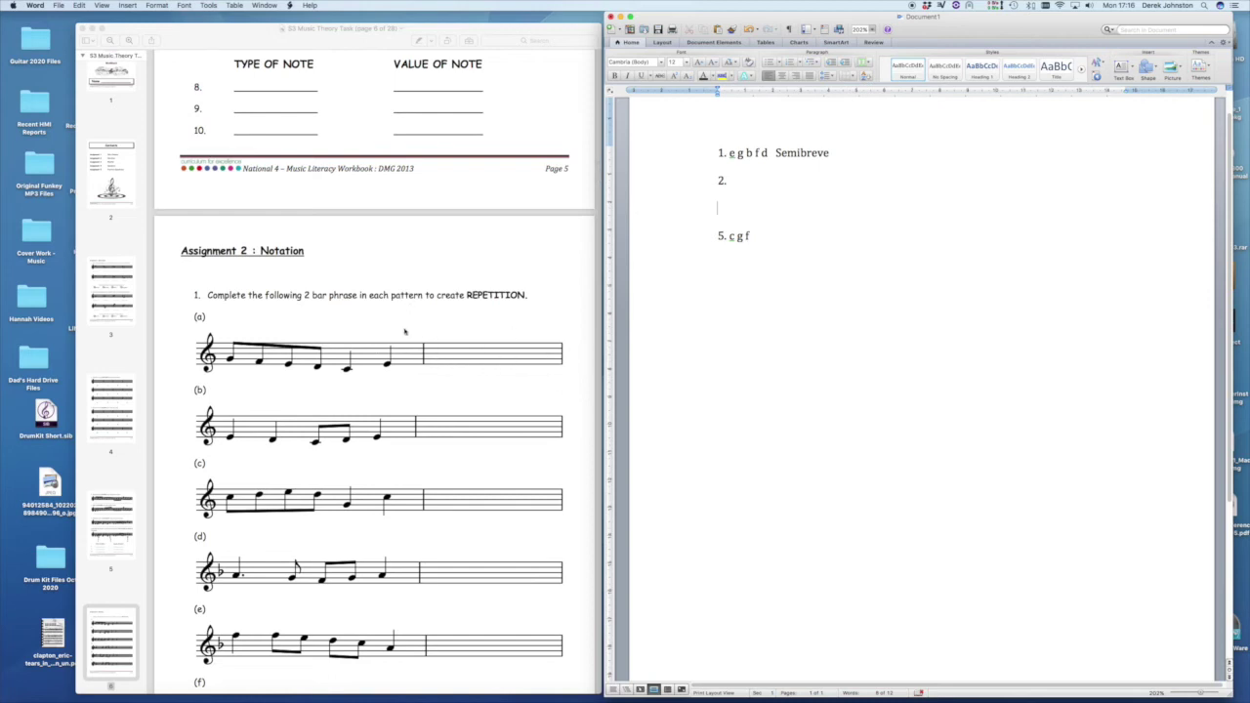
pyautogui.scroll(-5, 404, 332)
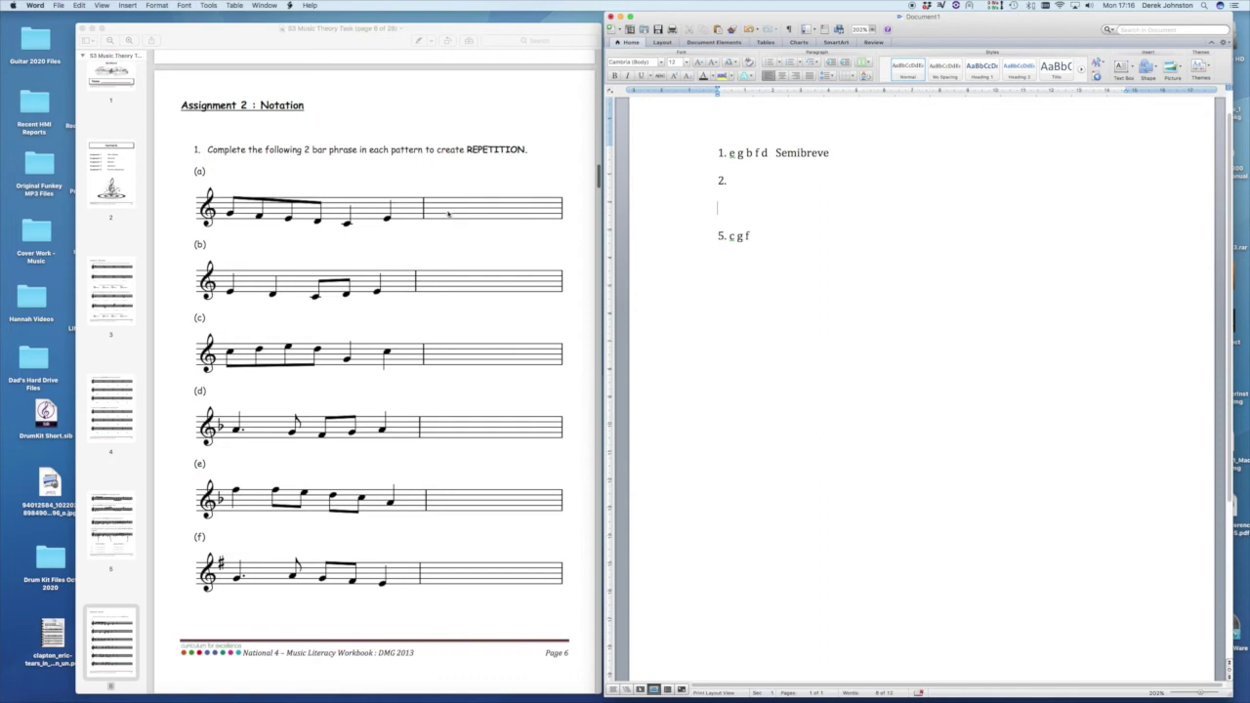
pyautogui.scroll(-8, 512, 343)
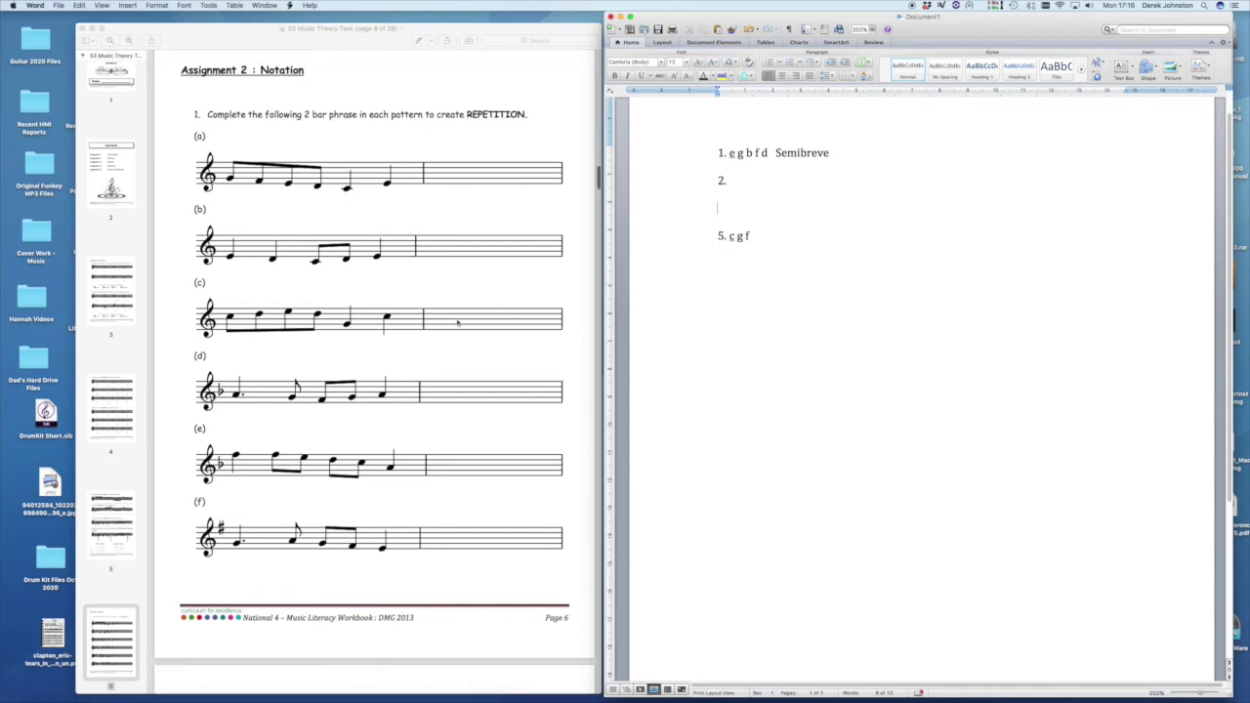
pyautogui.scroll(4, 442, 331)
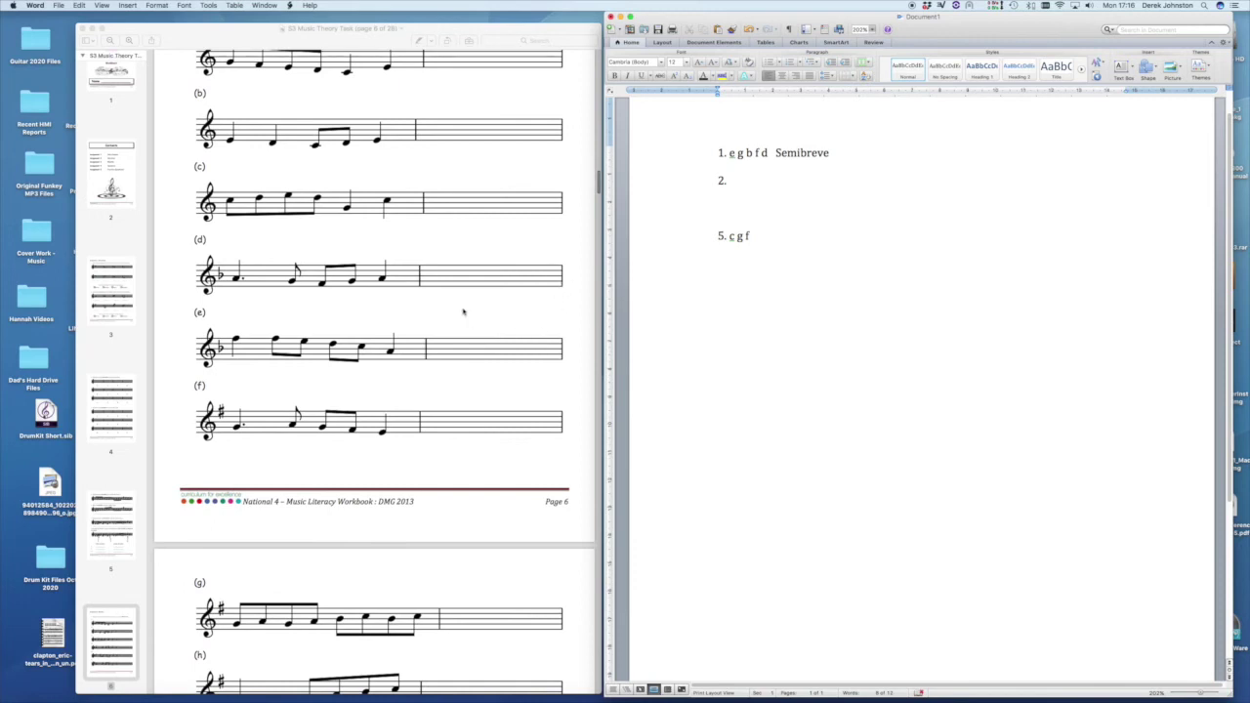
pyautogui.scroll(-2, 463, 312)
# Scroll the workbook down to page 20, then back up to page 4's minims and quavers questions
pyautogui.scroll(-14, 463, 312)
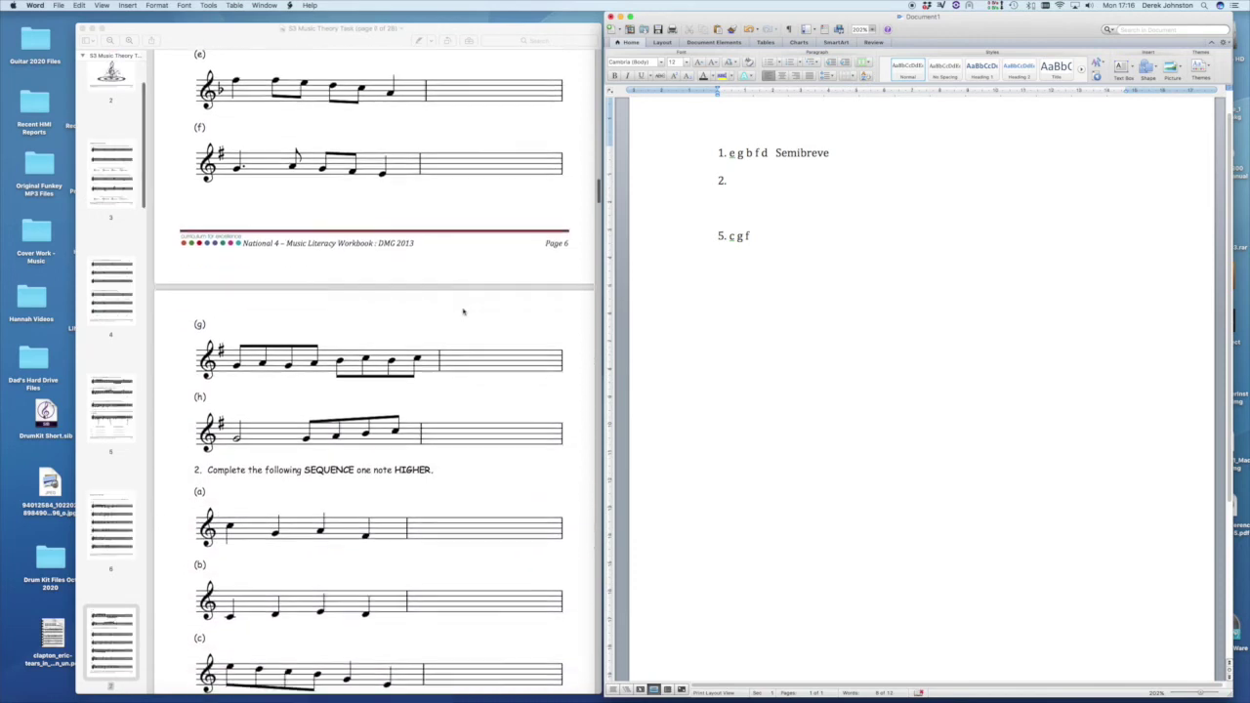
pyautogui.scroll(-15, 463, 311)
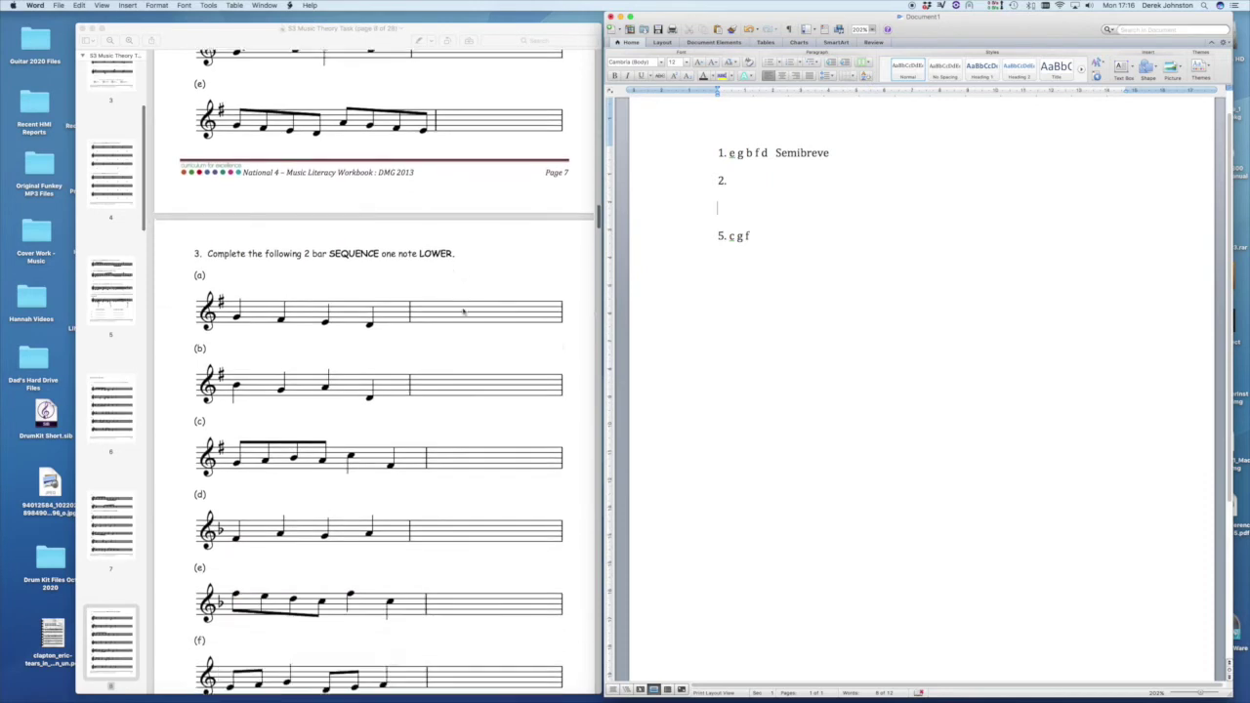
pyautogui.scroll(-20, 462, 311)
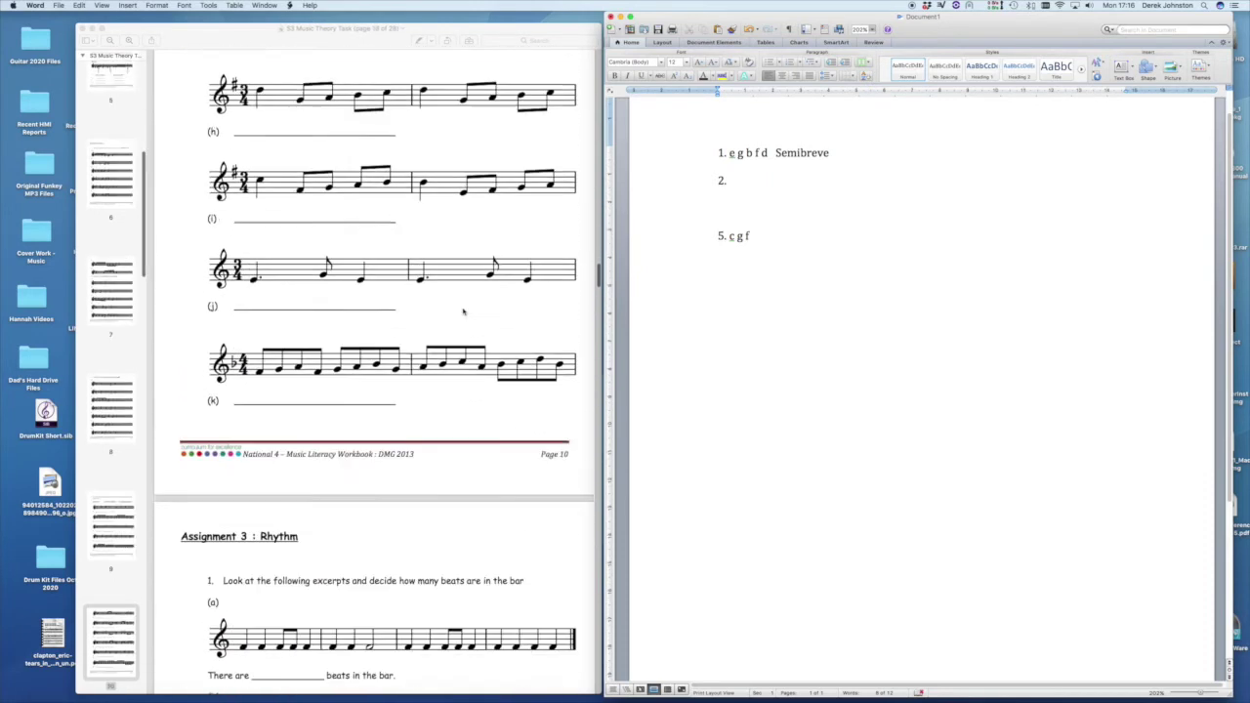
pyautogui.scroll(-20, 463, 312)
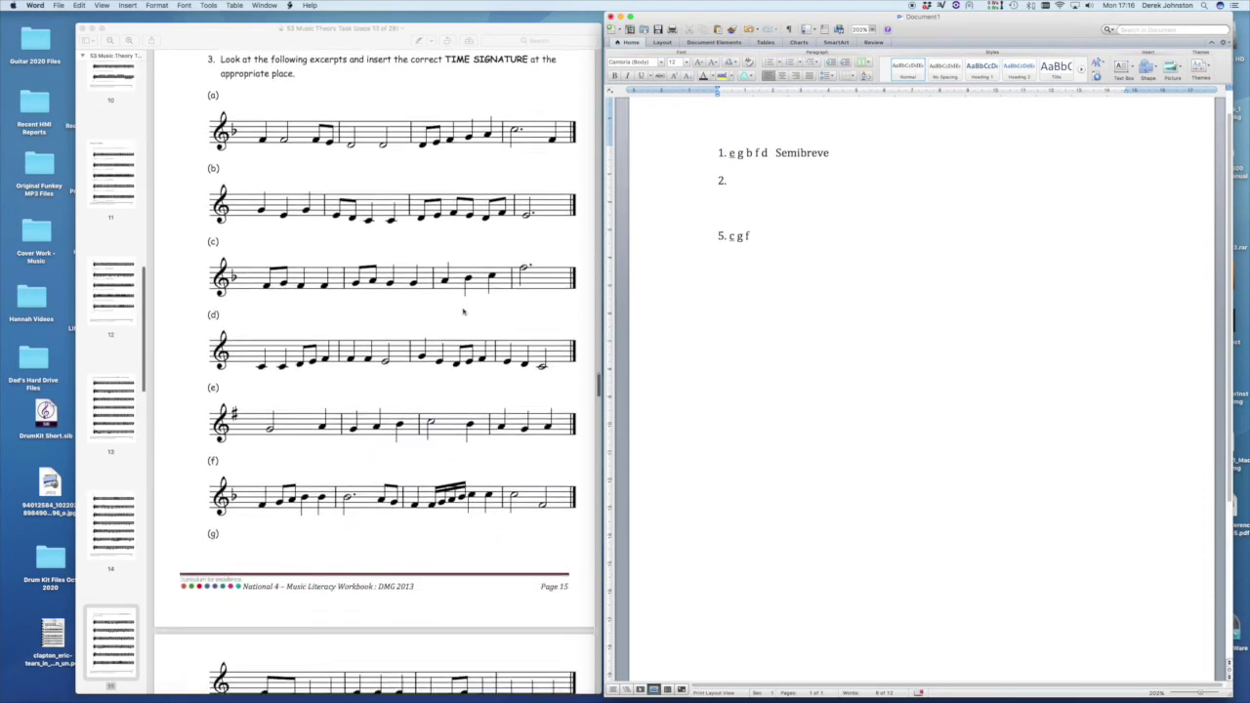
pyautogui.scroll(20, 462, 312)
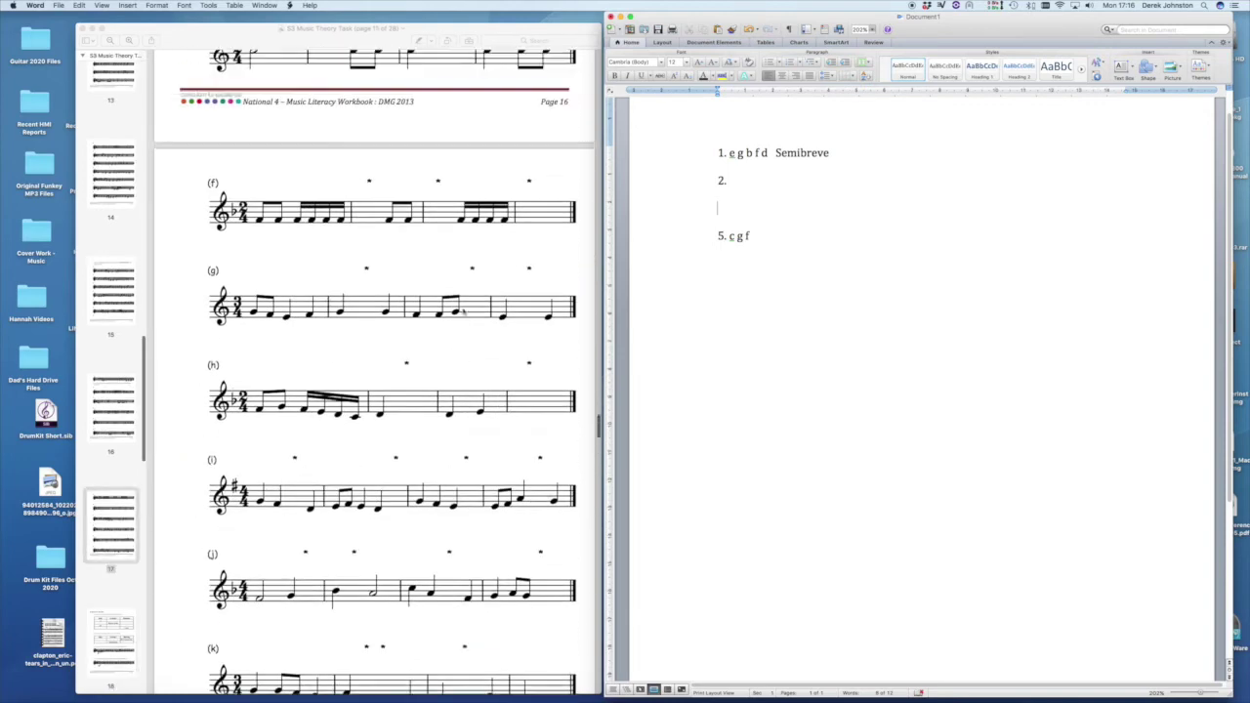
pyautogui.scroll(20, 463, 311)
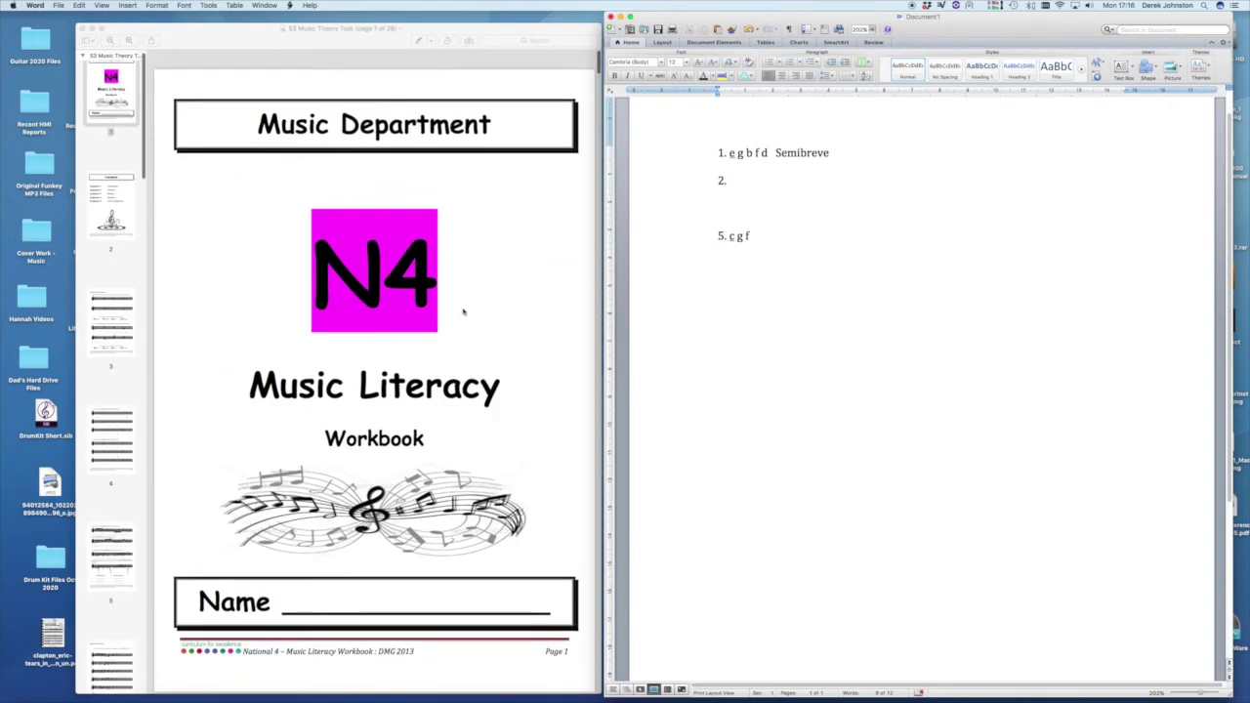
pyautogui.scroll(-20, 463, 312)
pyautogui.scroll(-10, 463, 312)
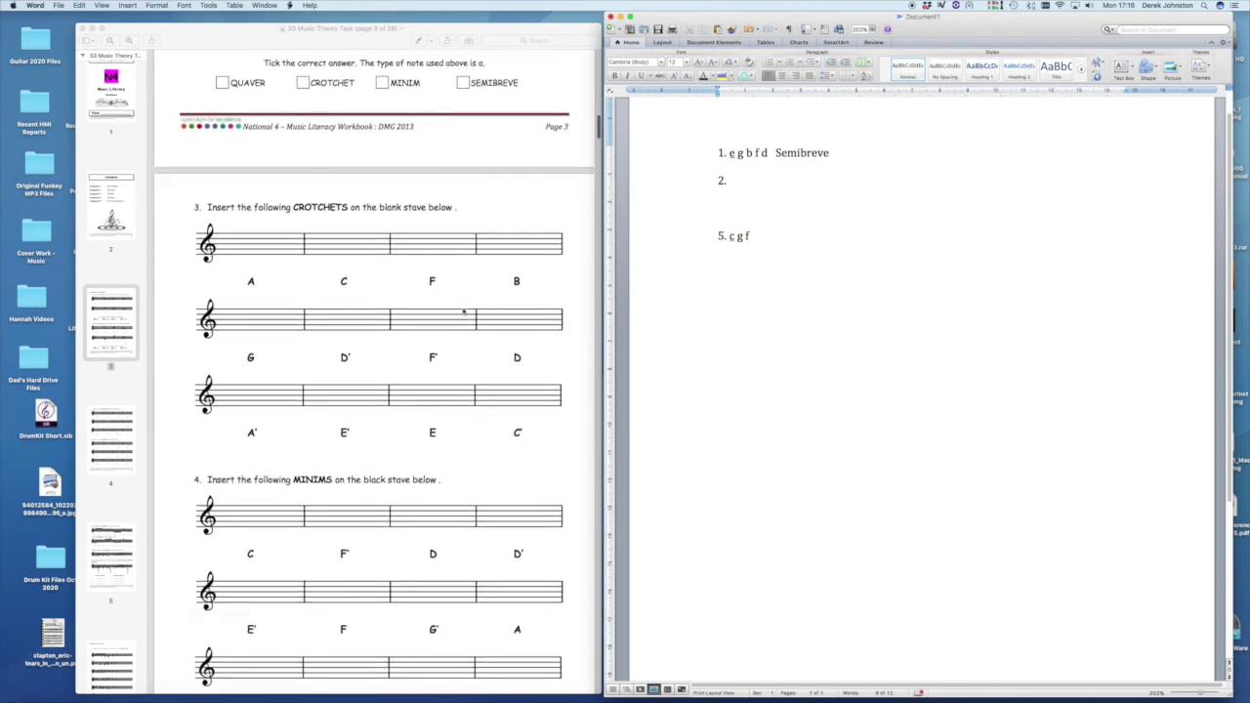
pyautogui.scroll(-20, 463, 312)
pyautogui.scroll(-20, 463, 312)
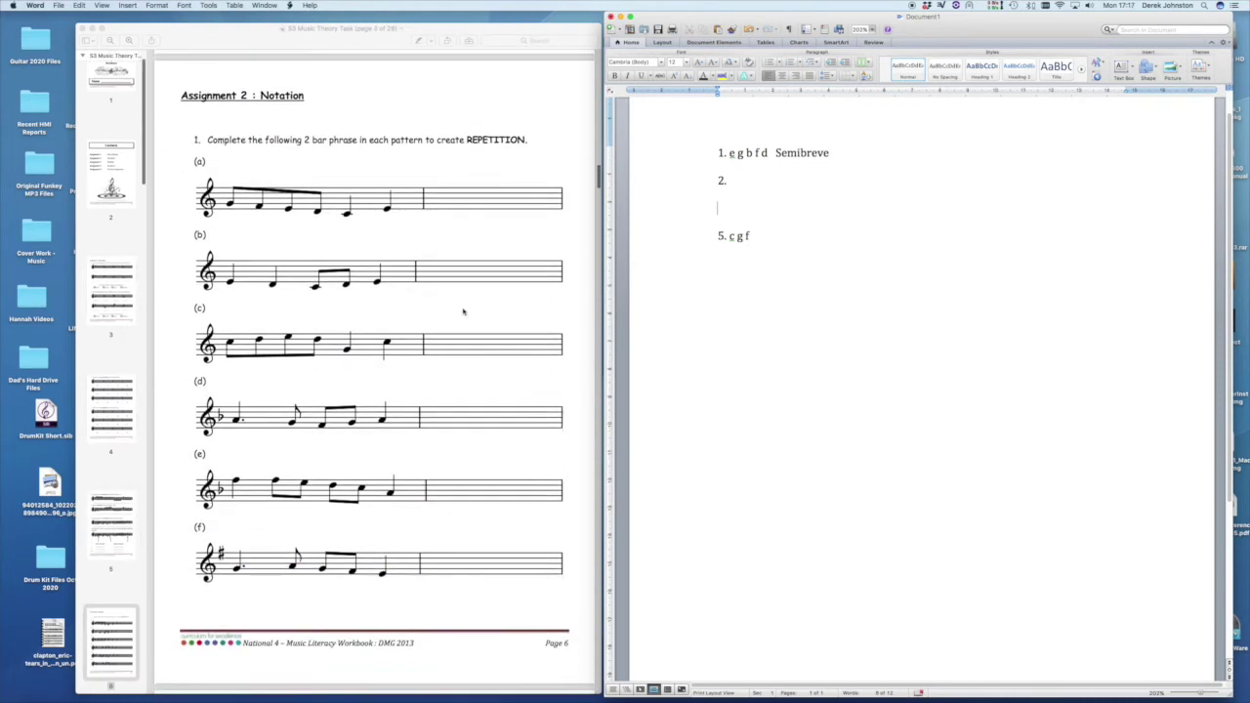
pyautogui.scroll(-20, 463, 312)
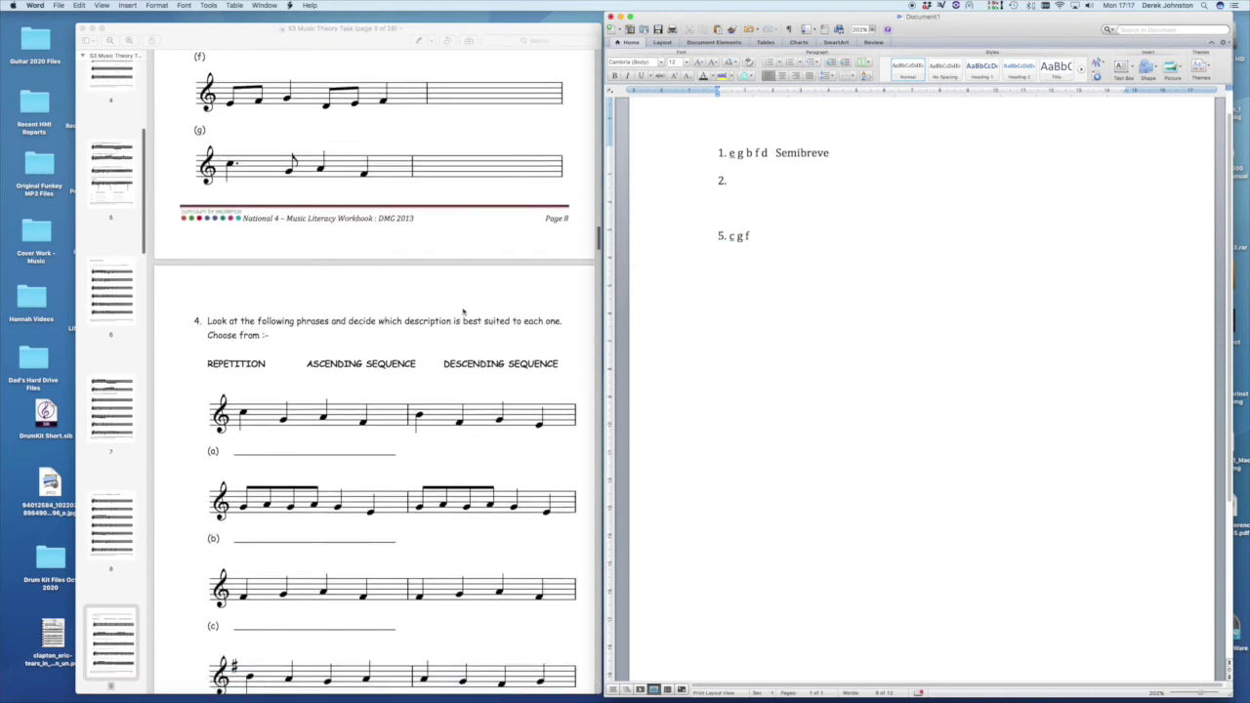
pyautogui.scroll(-20, 463, 312)
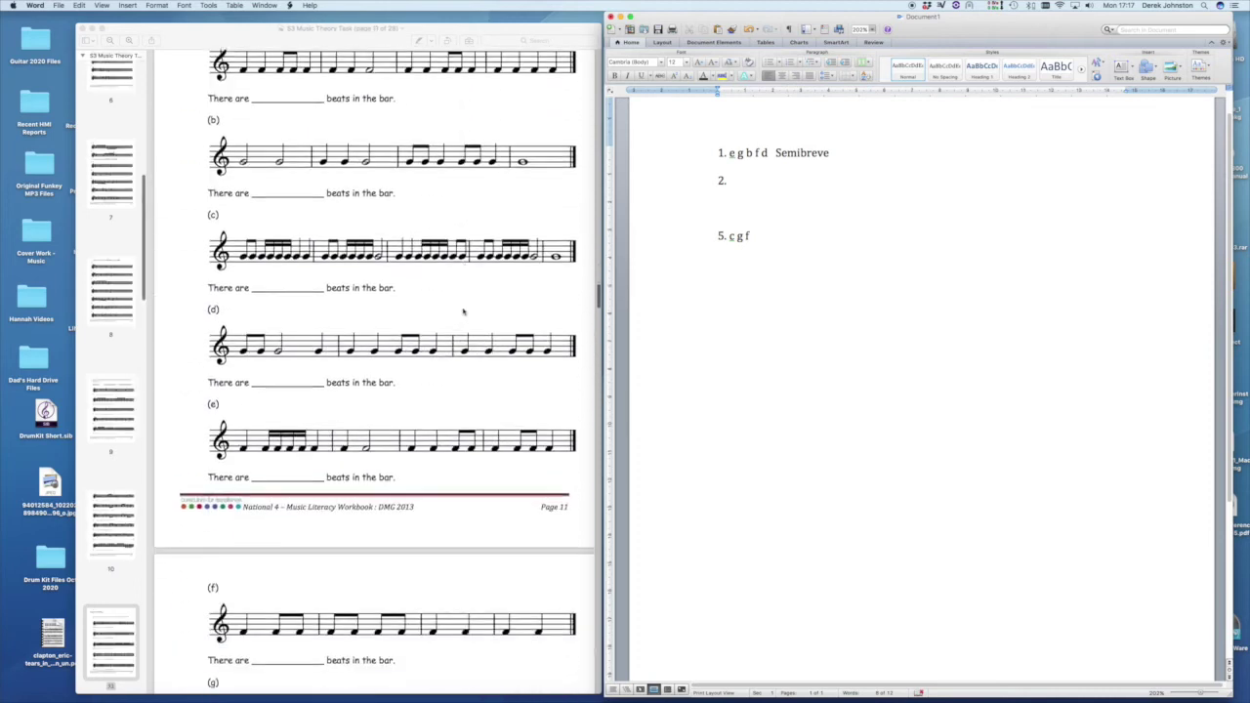
pyautogui.scroll(-20, 463, 312)
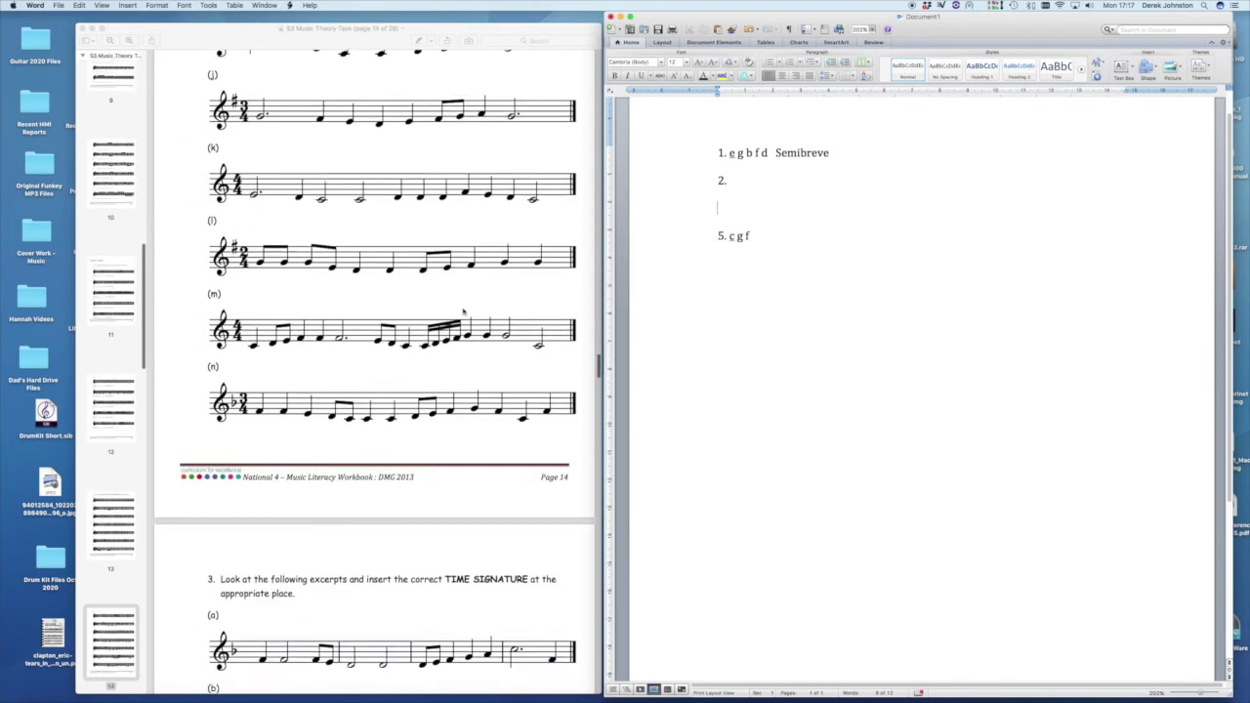
pyautogui.scroll(-20, 457, 401)
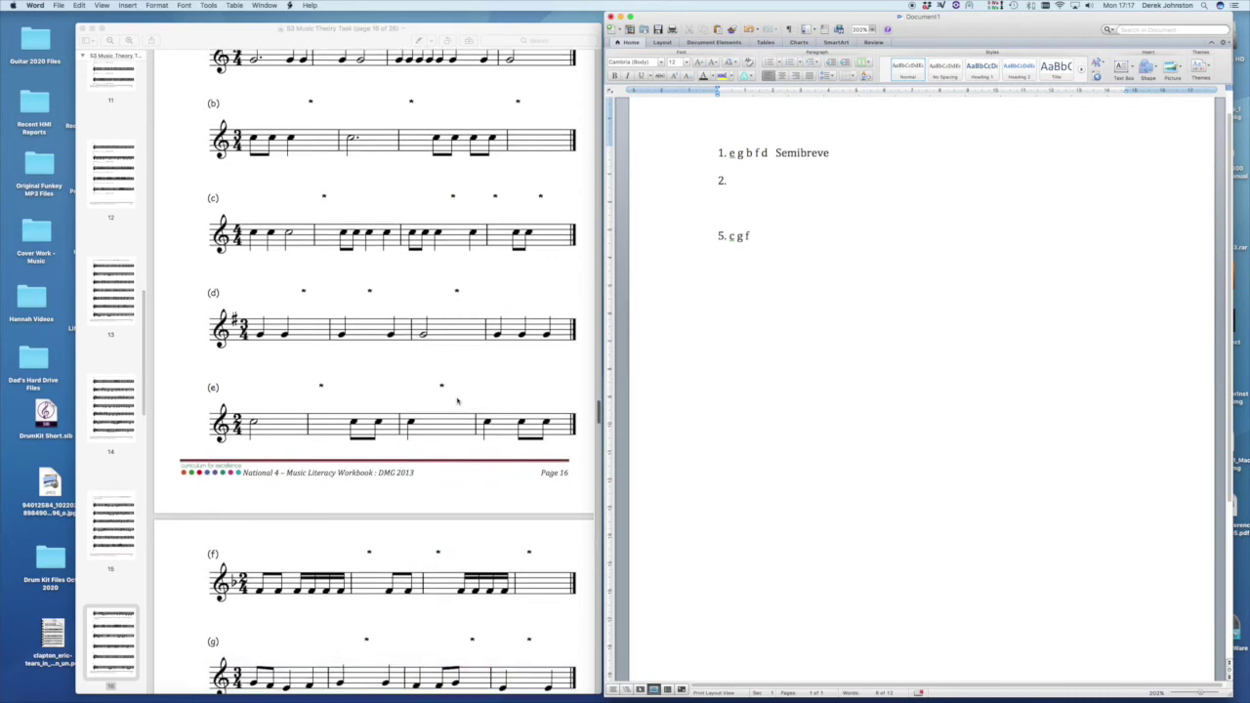
pyautogui.scroll(-20, 457, 401)
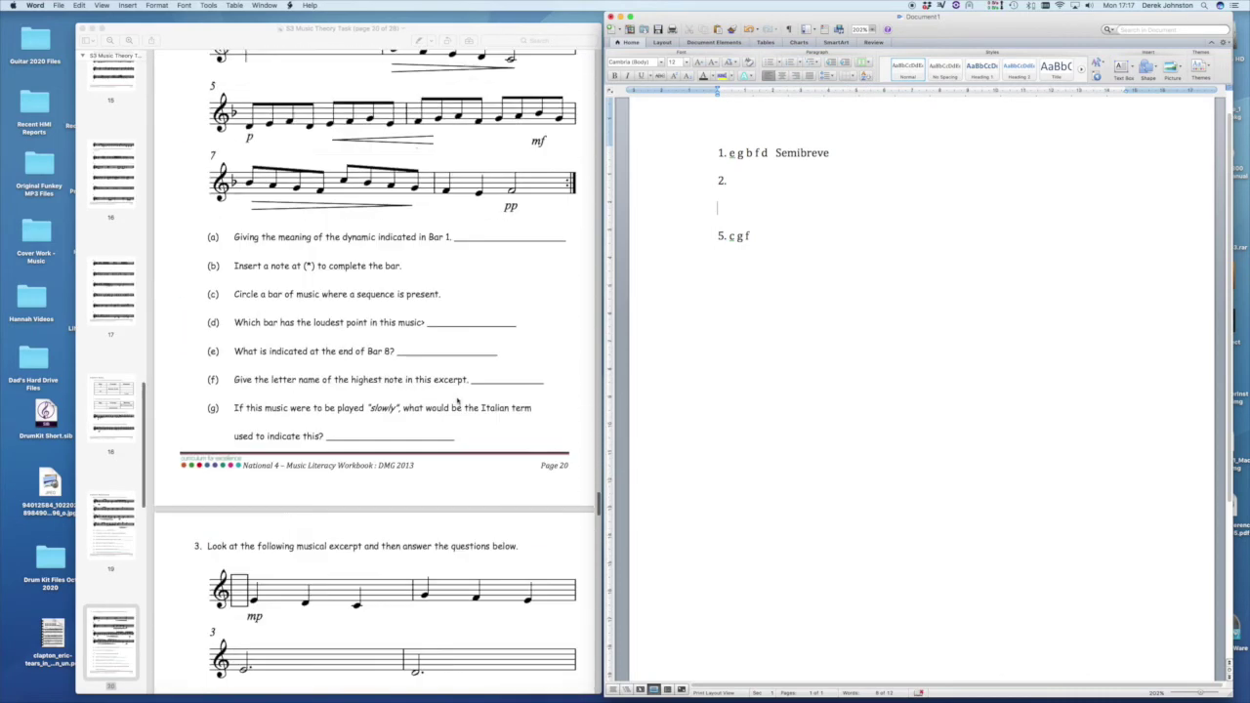
pyautogui.scroll(20, 457, 401)
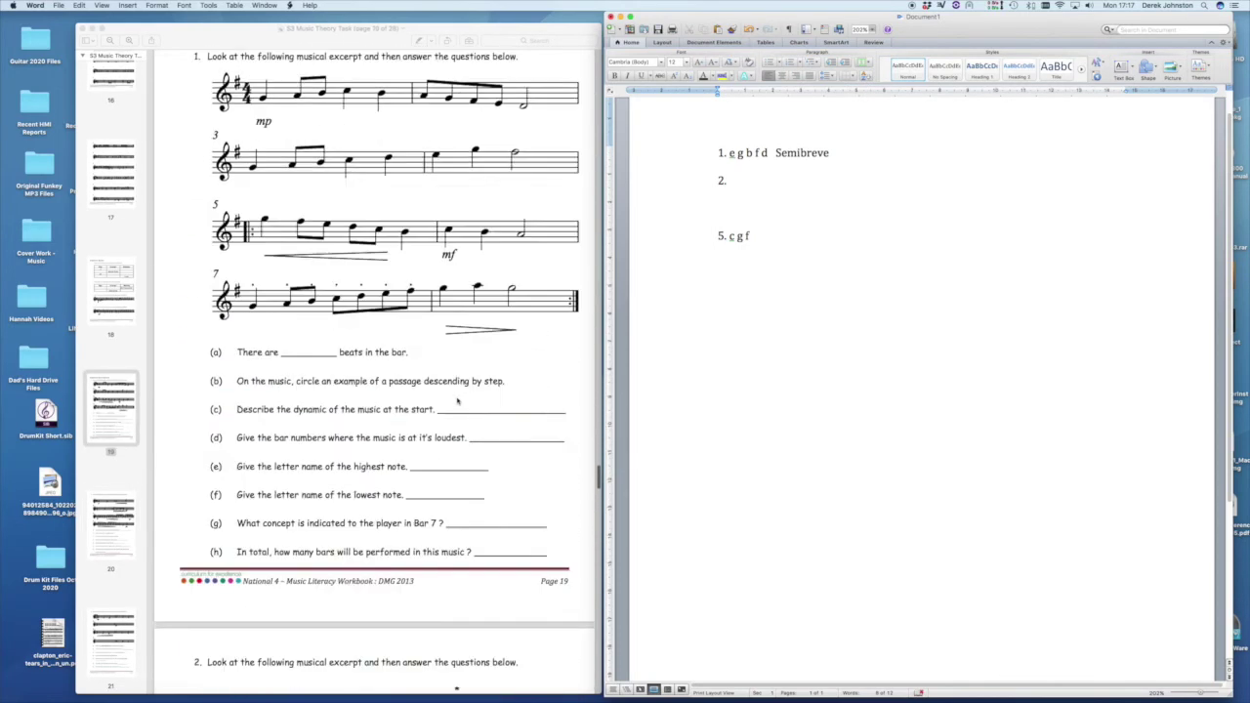
pyautogui.scroll(20, 457, 401)
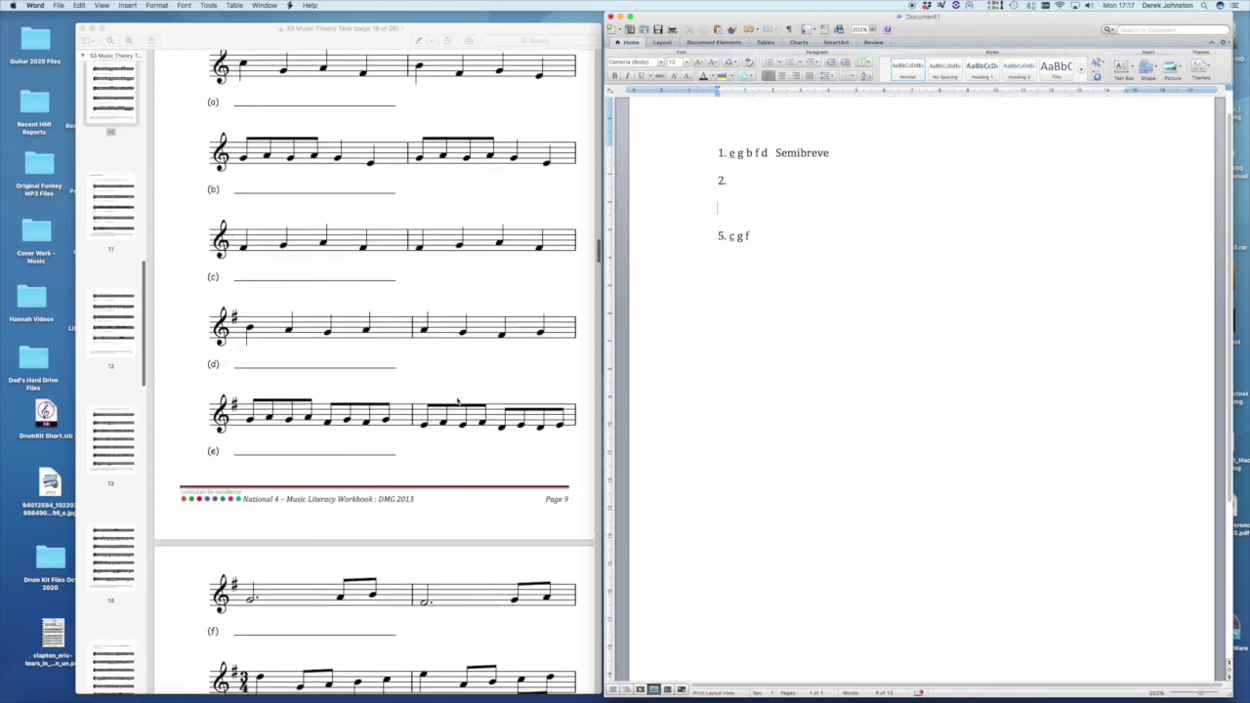
pyautogui.scroll(10, 457, 400)
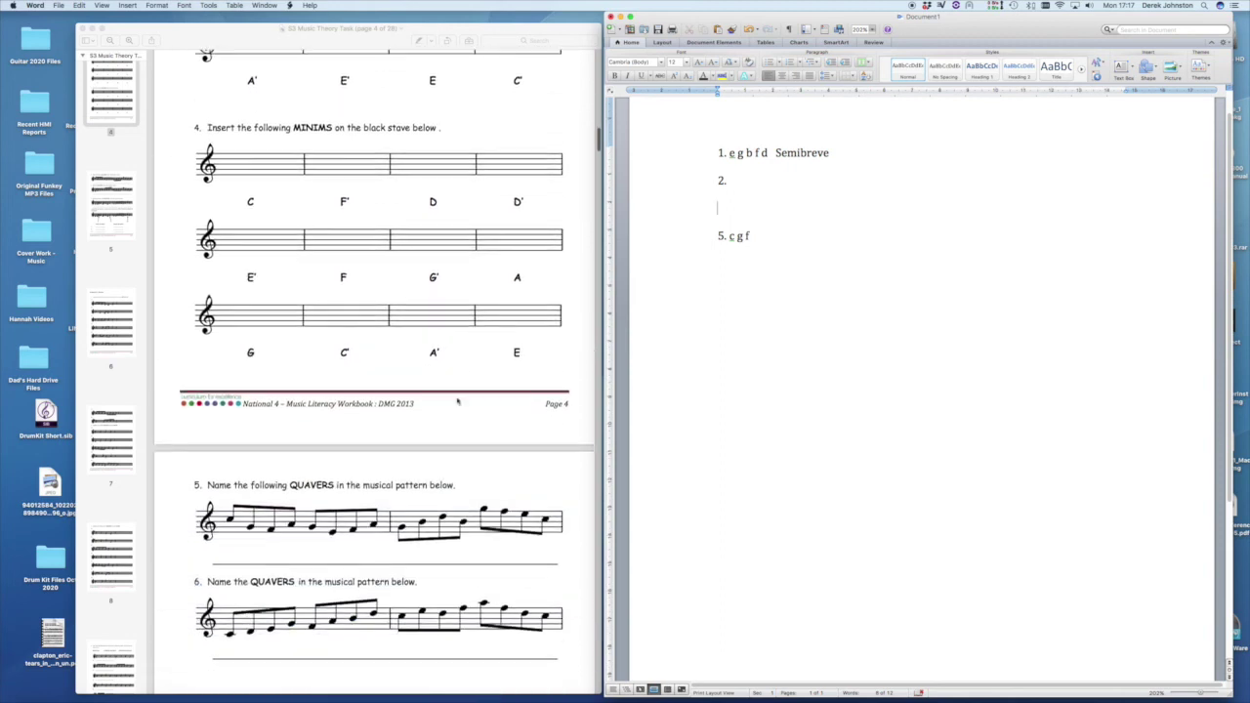
# Scroll the workbook ahead from page 4 to page 13's bar-lines question on excerpts (a)–(f)
pyautogui.scroll(-5, 457, 400)
pyautogui.scroll(-3, 457, 400)
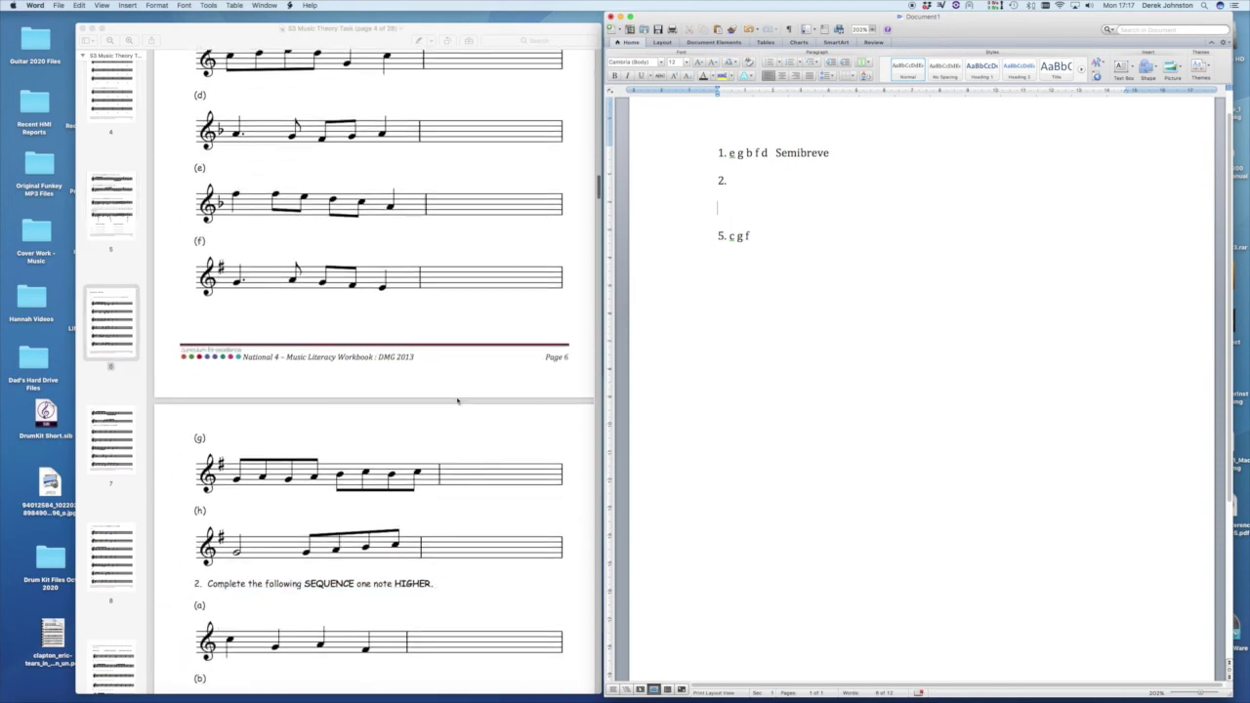
pyautogui.scroll(-3, 457, 401)
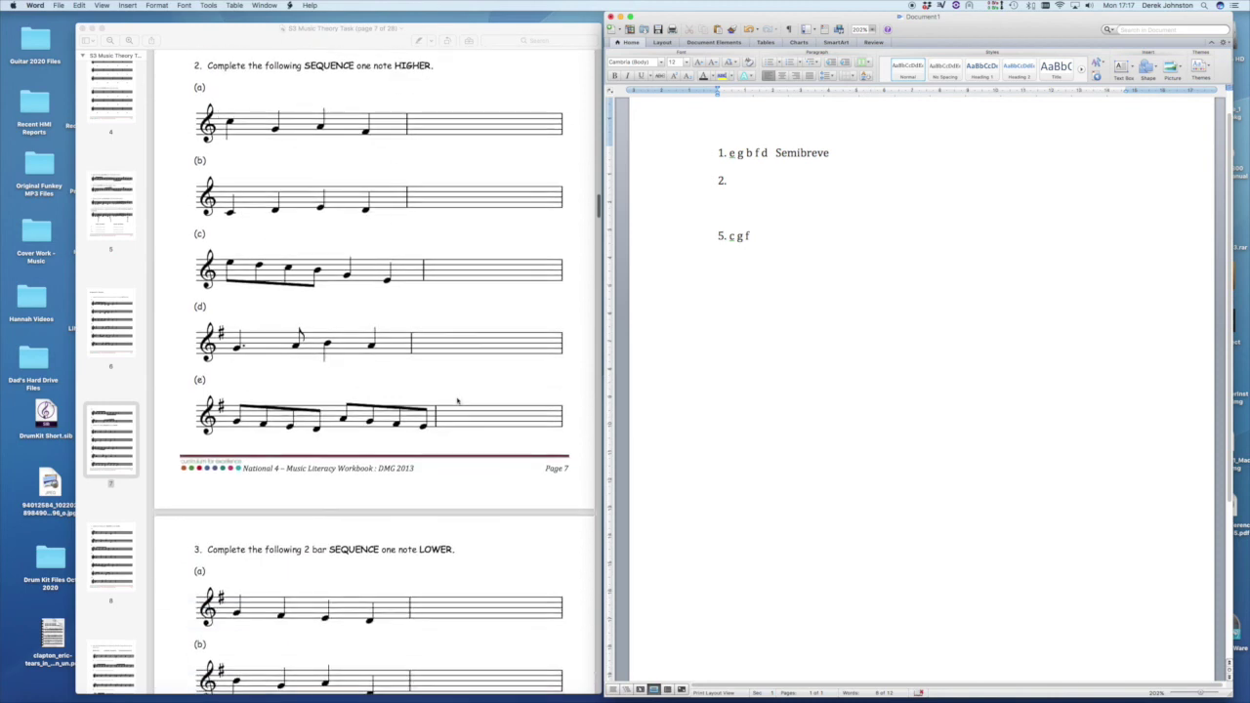
pyautogui.scroll(-2, 448, 441)
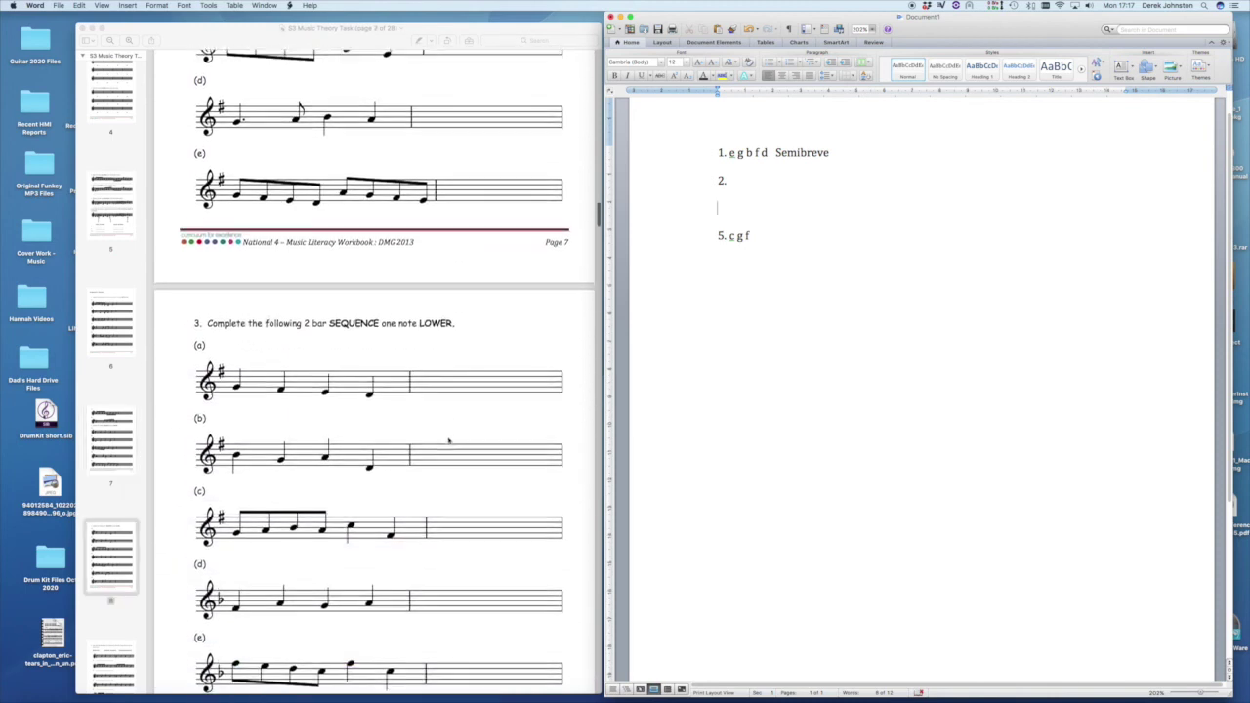
pyautogui.scroll(5, 448, 441)
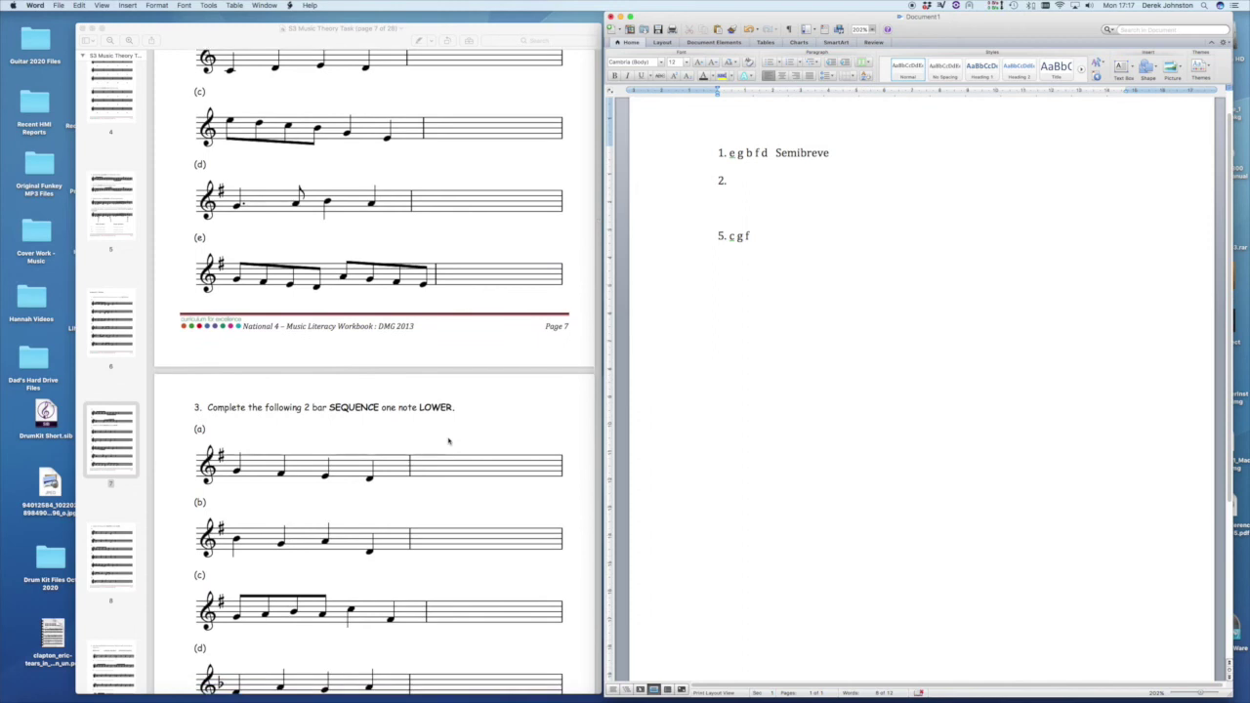
pyautogui.scroll(-10, 448, 441)
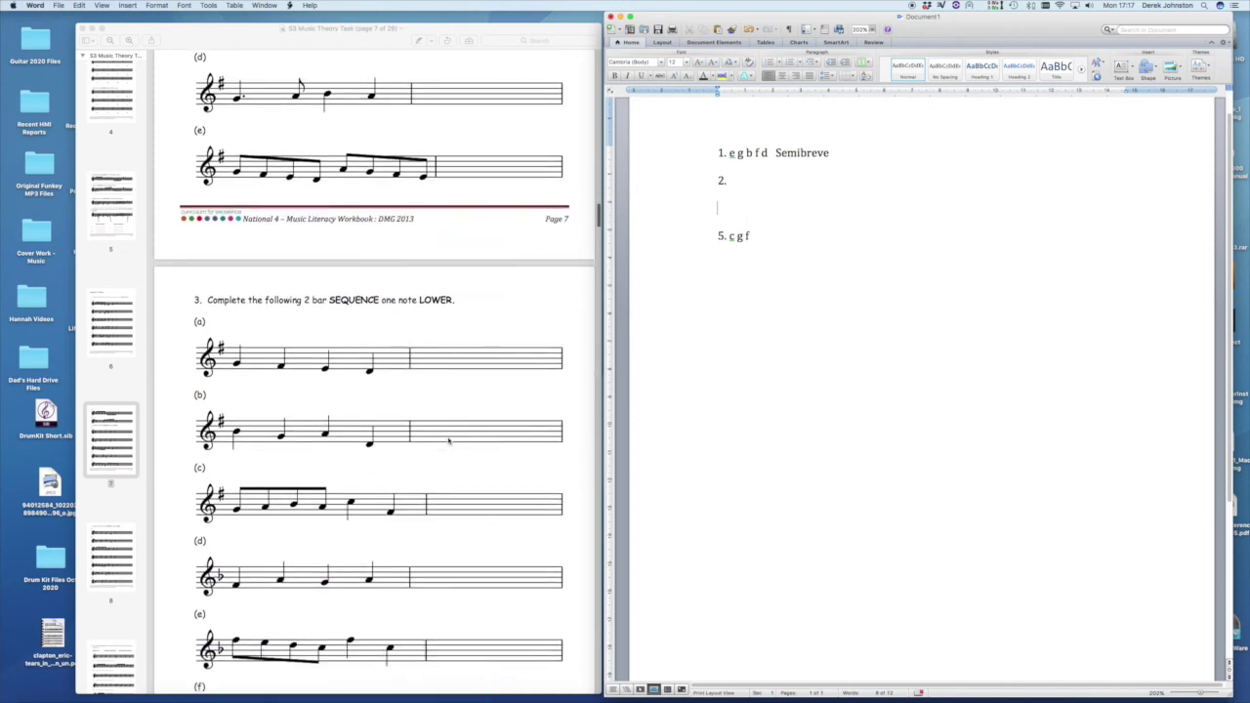
pyautogui.scroll(-14, 448, 441)
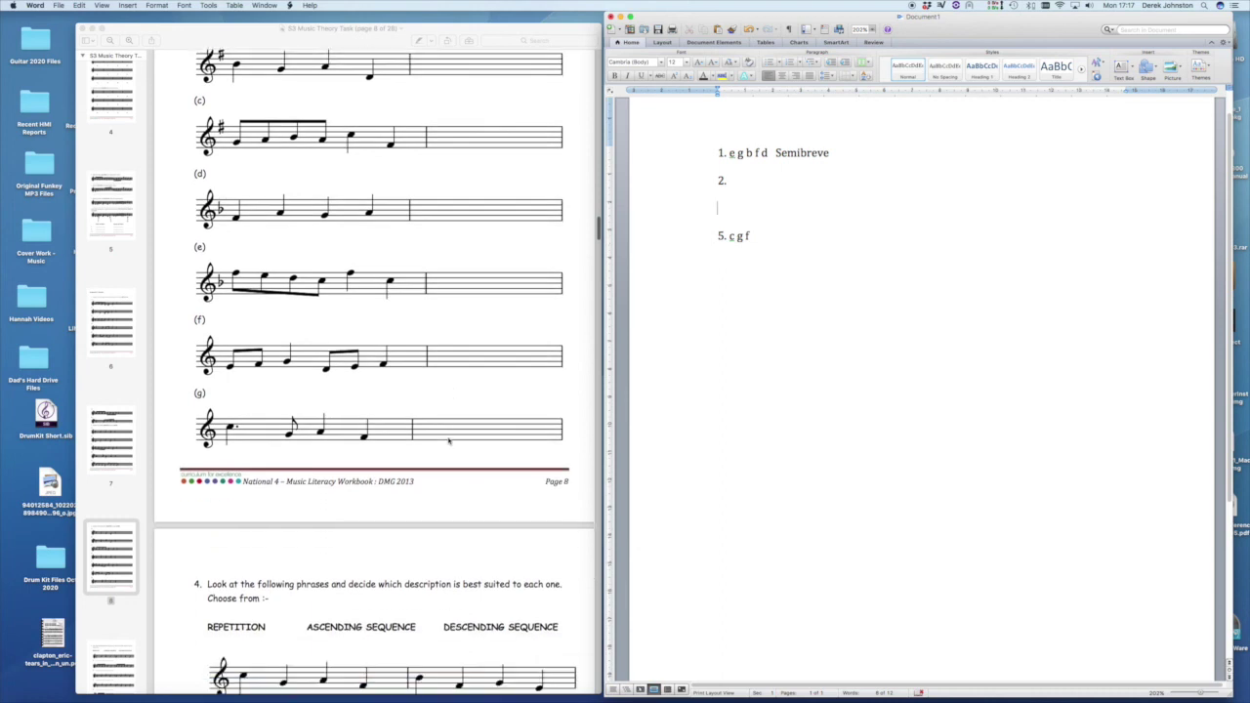
pyautogui.scroll(-20, 446, 411)
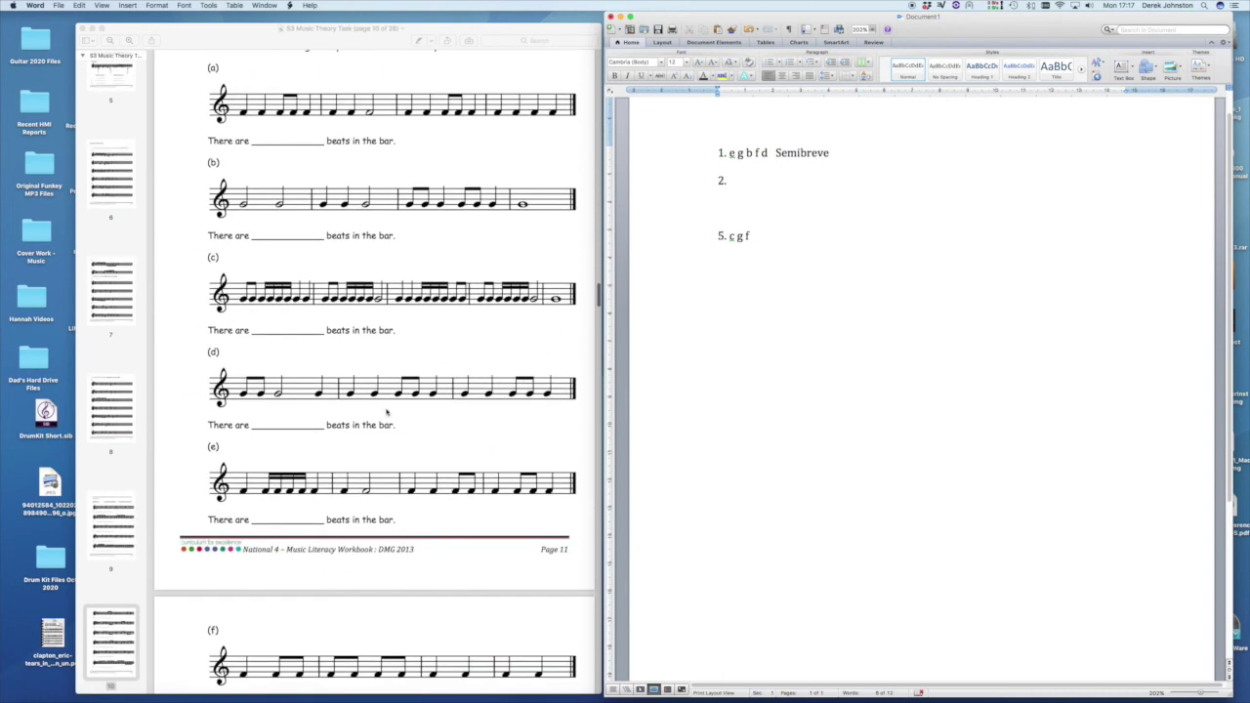
pyautogui.scroll(-20, 387, 412)
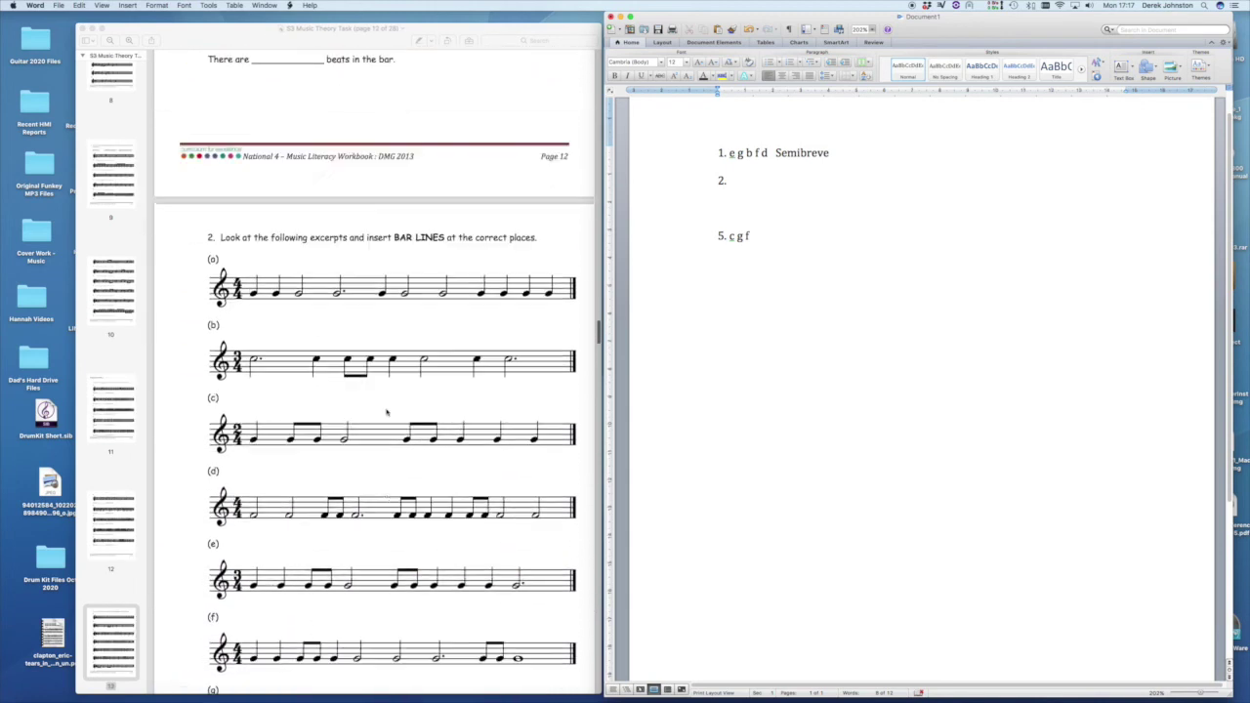
# Scroll the workbook back up to the N4 Music Literacy Workbook cover page
pyautogui.scroll(20, 387, 412)
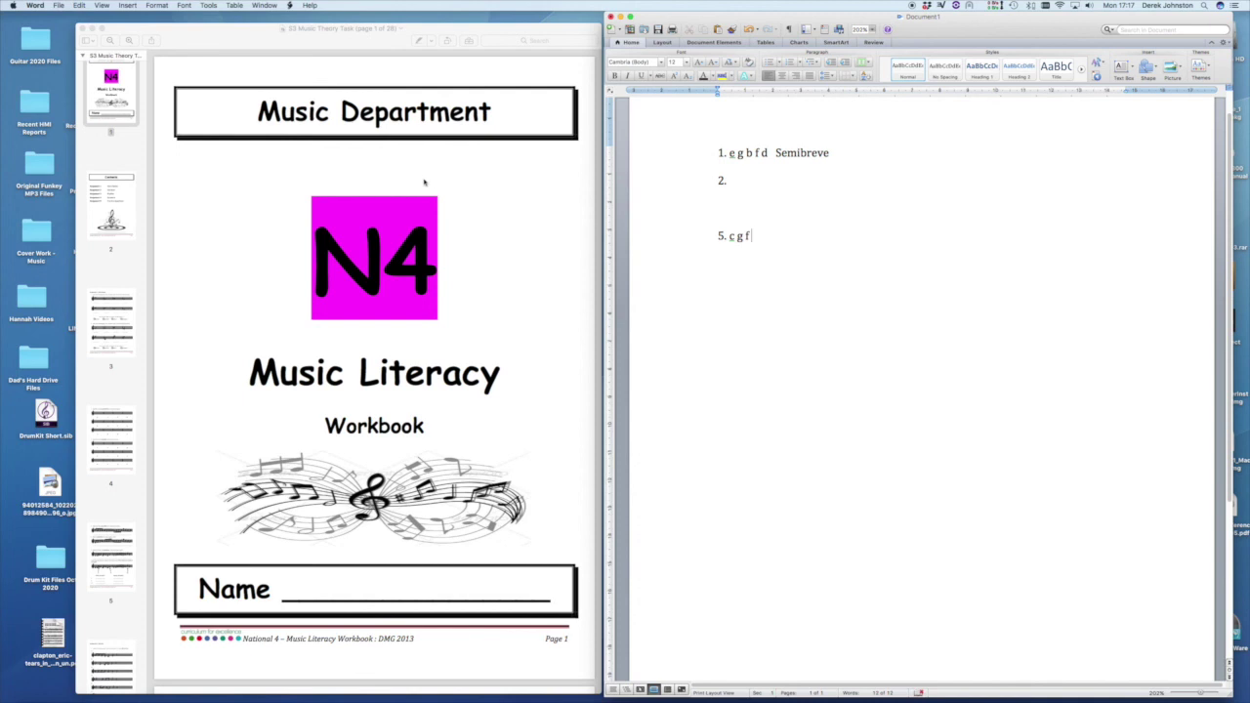
pyautogui.scroll(-5, 420, 312)
pyautogui.scroll(5, 470, 360)
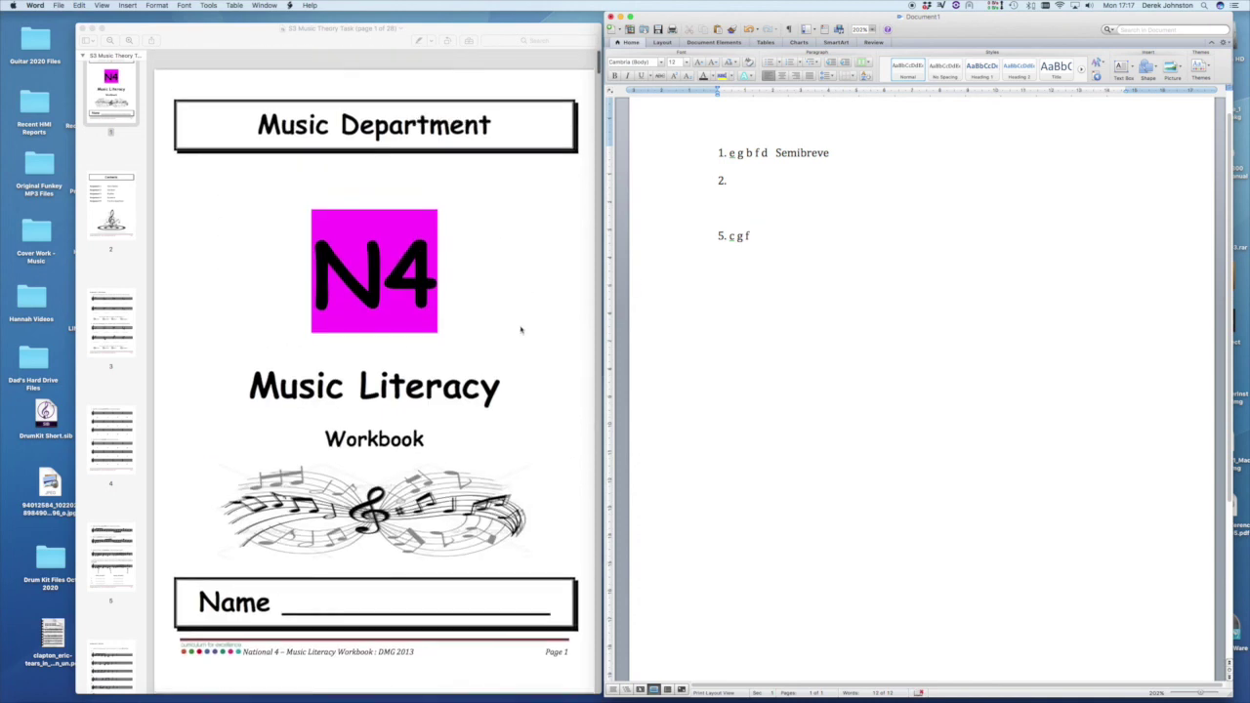